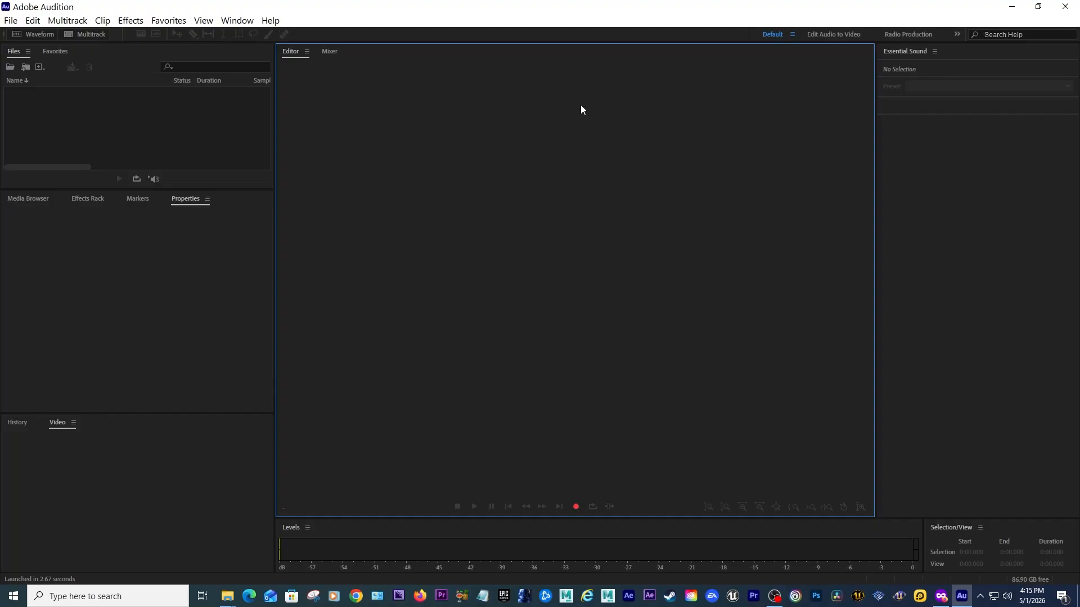
Start a new multitrack session and paste the copied track title as the session name.
click(13, 21)
click(27, 23)
click(16, 23)
click(16, 24)
click(15, 24)
mouse_move(30, 37)
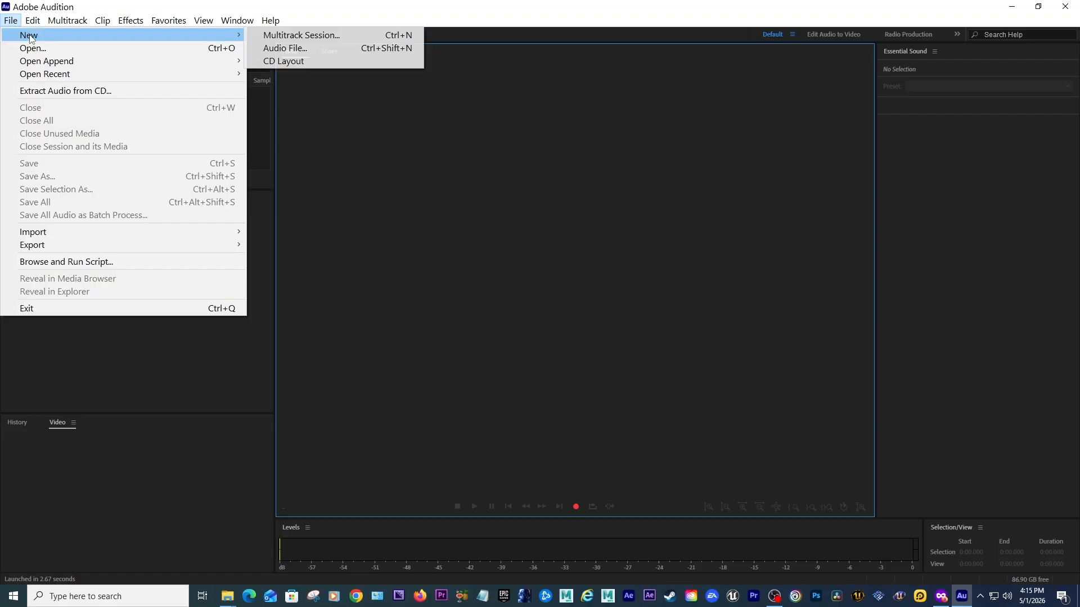
click(288, 35)
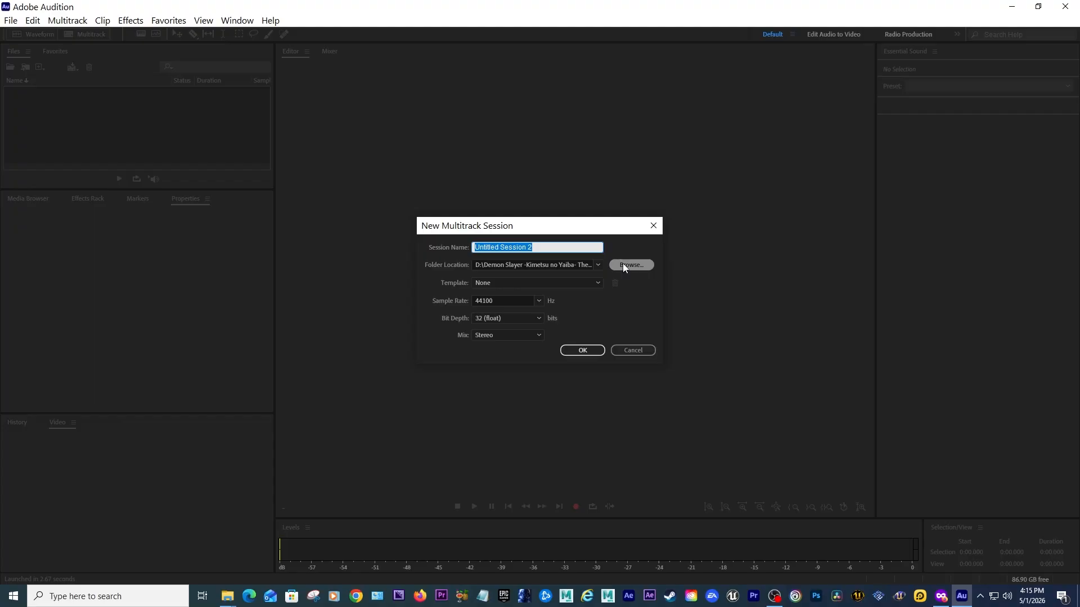
text(Bloody Roar Extreme OST - Evil Laboratory)
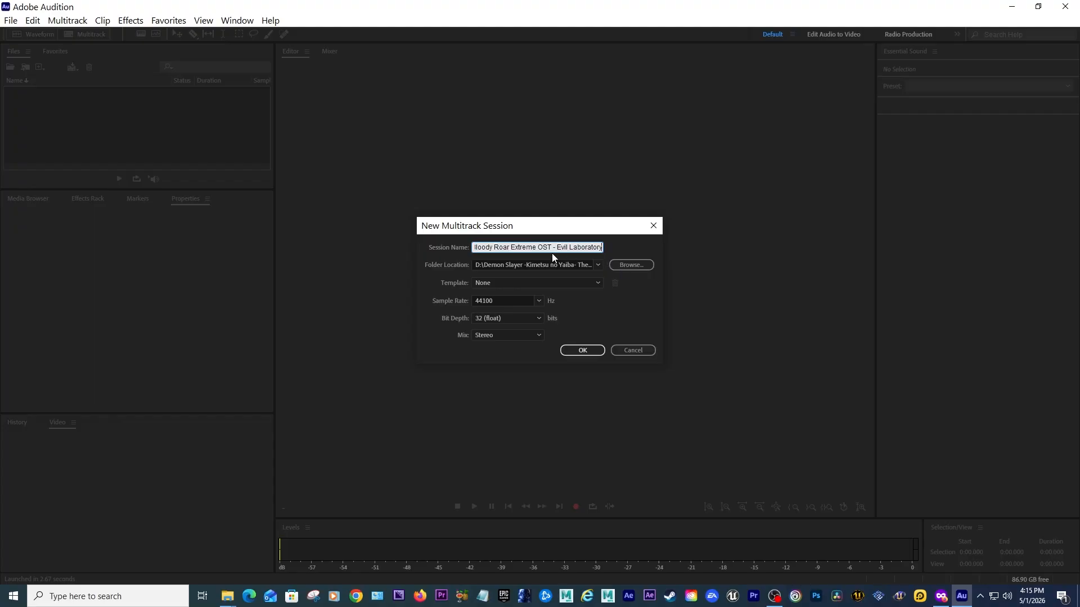
Rename the session to Bloody Roar Primal Fury_Extreme - Evil Laboratory - Extended OST and create it.
mouse_move(551, 253)
mouse_down()
mouse_move(435, 254)
mouse_move(557, 250)
mouse_up()
key(BackSpace)
click(515, 248)
text(Primal Fury_)
click(583, 248)
key(BackSpace)
drag(586, 248, 627, 249)
click(572, 248)
text(- E)
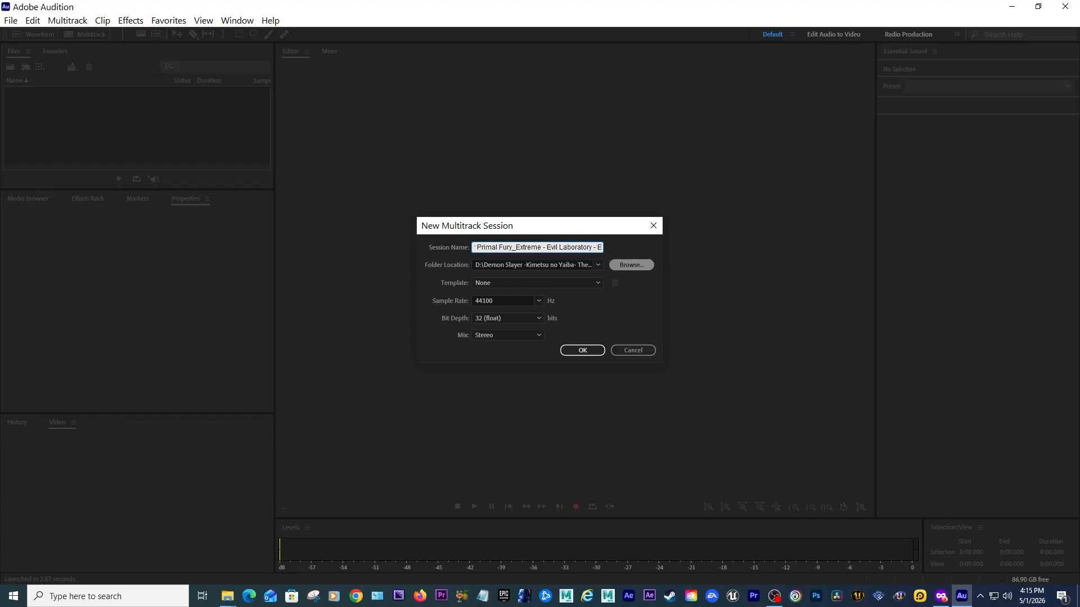
text(xtended OST)
key(ctrl+a)
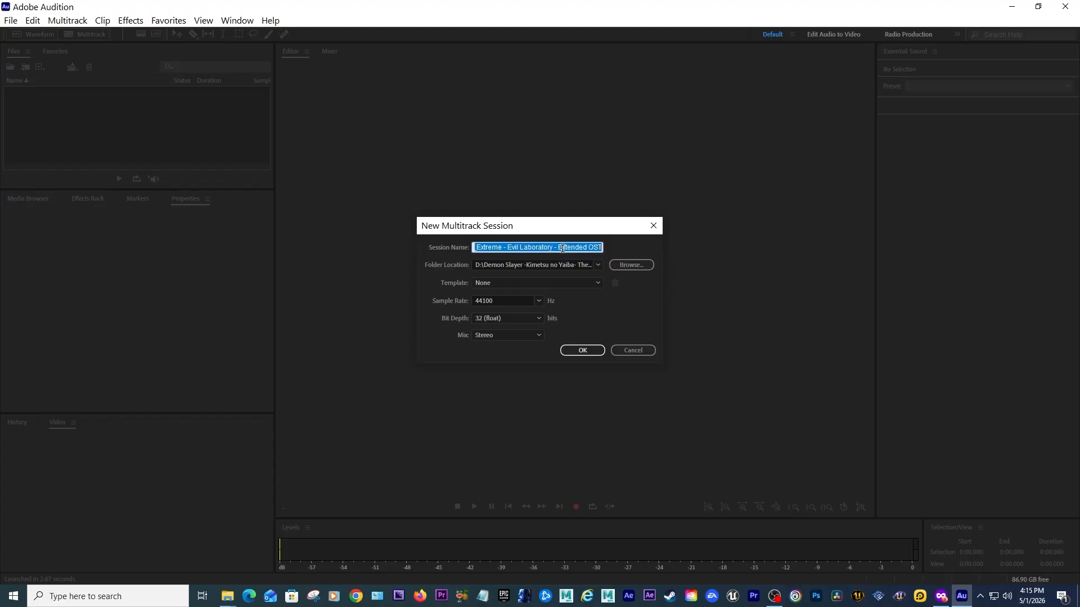
click(579, 351)
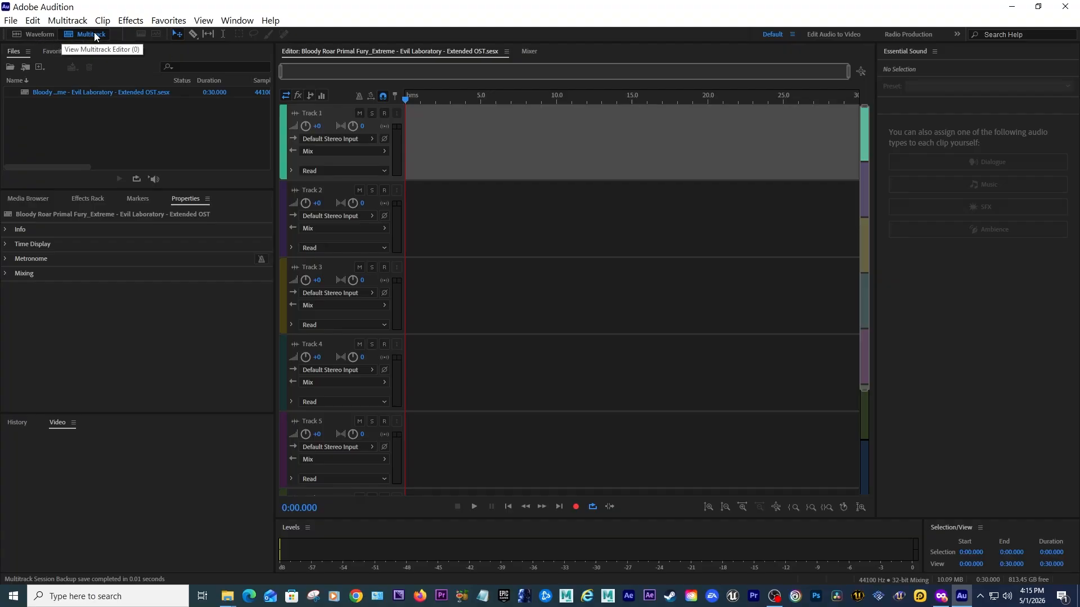
Import Bloody Roar Extreme OST - Evil Laboratory.mp3 from the sounds folder into the session's file list.
click(228, 595)
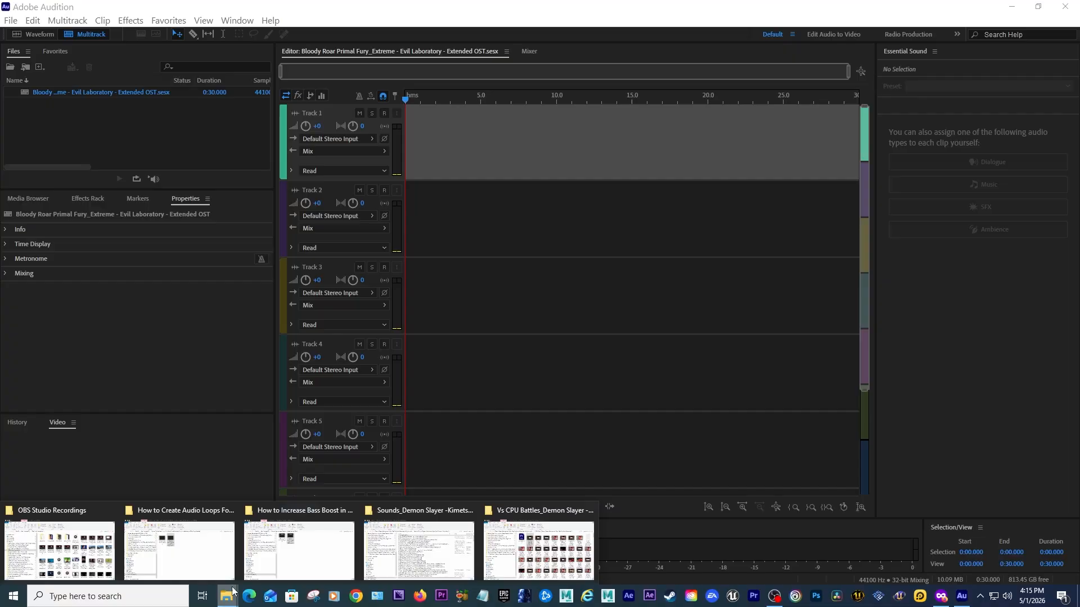
click(416, 540)
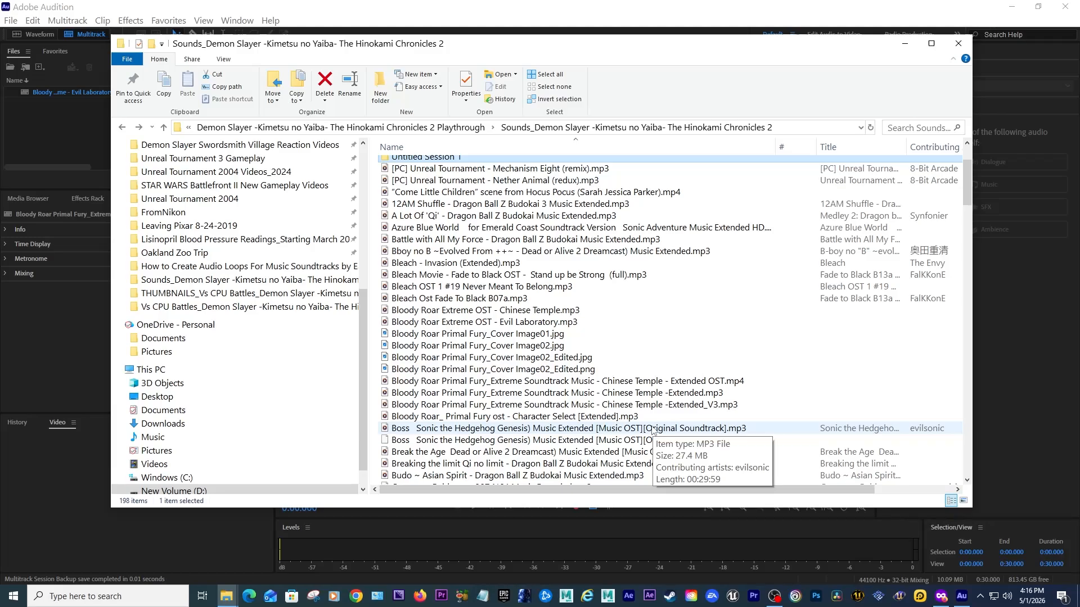
click(557, 323)
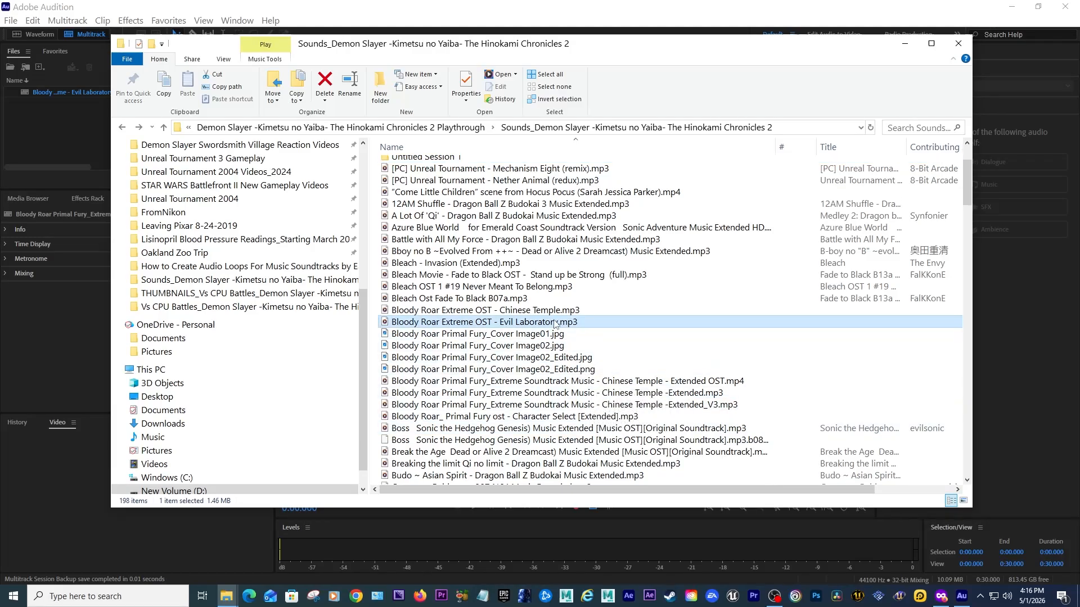
drag(568, 45, 636, 48)
drag(526, 326, 109, 125)
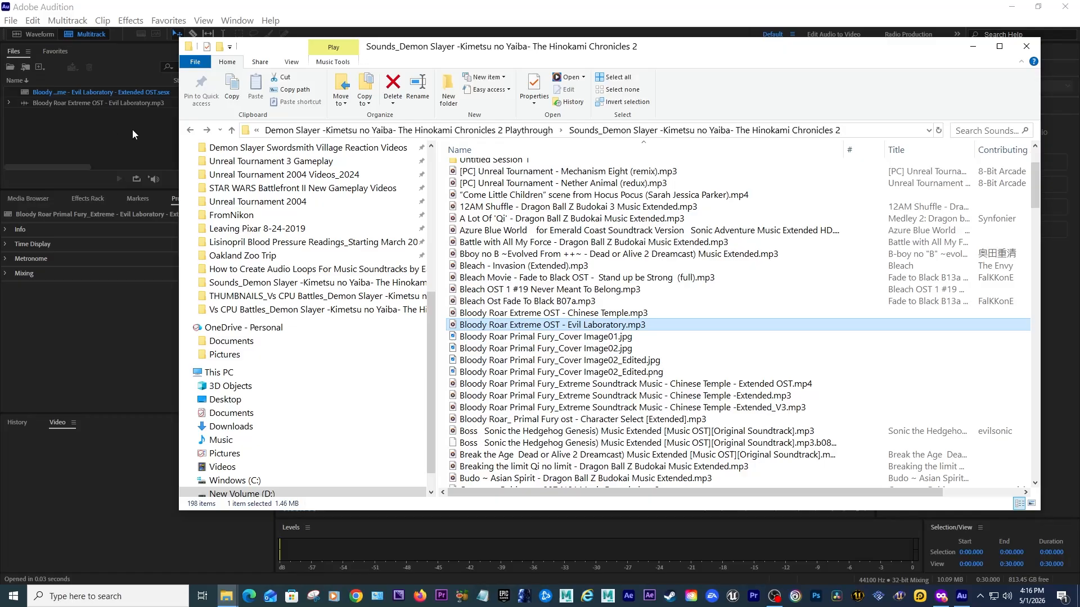
Place the Evil Laboratory audio file at the start of Track 1.
click(135, 129)
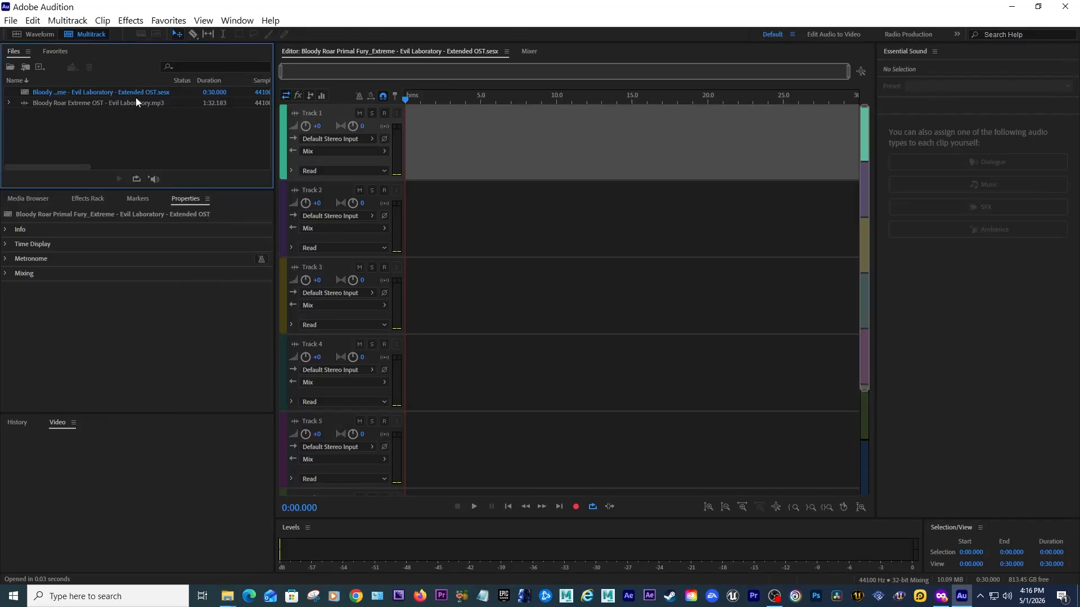
click(9, 103)
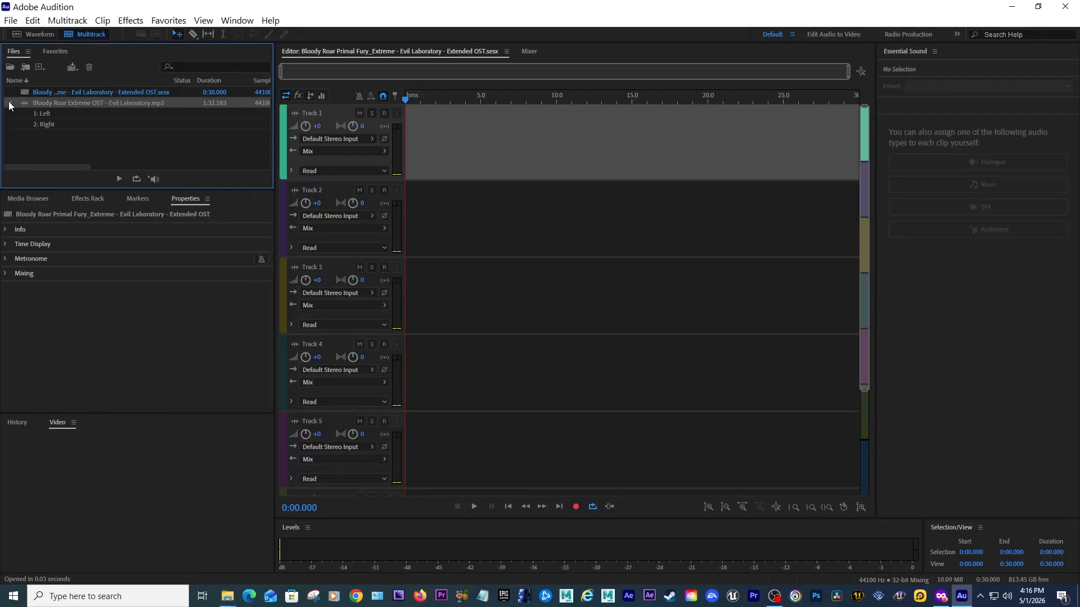
drag(93, 103, 388, 143)
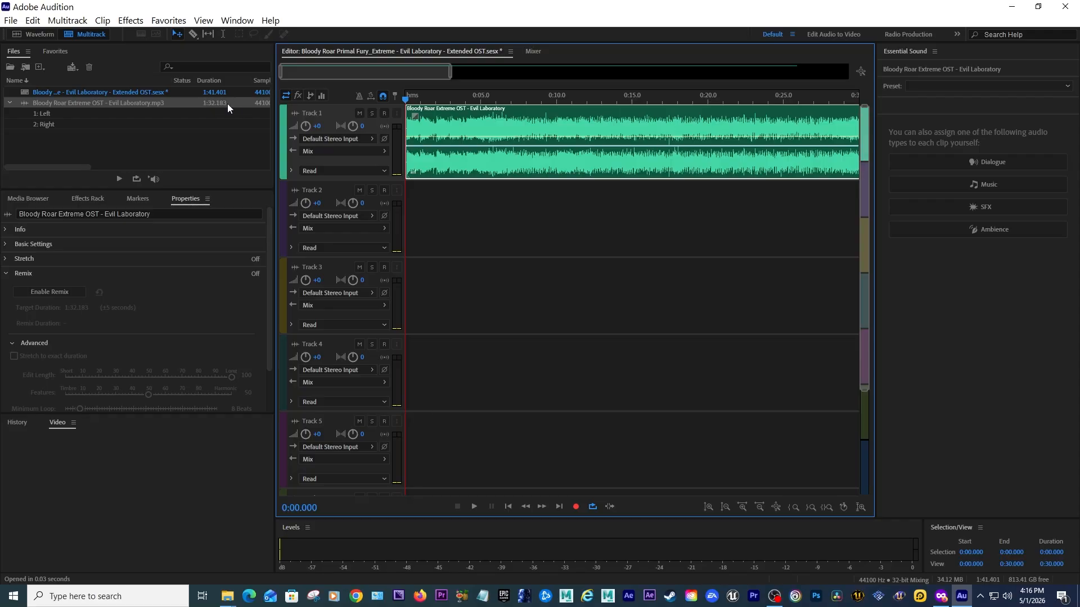
Play back the clip on Track 1 to listen through the song.
drag(450, 73, 496, 73)
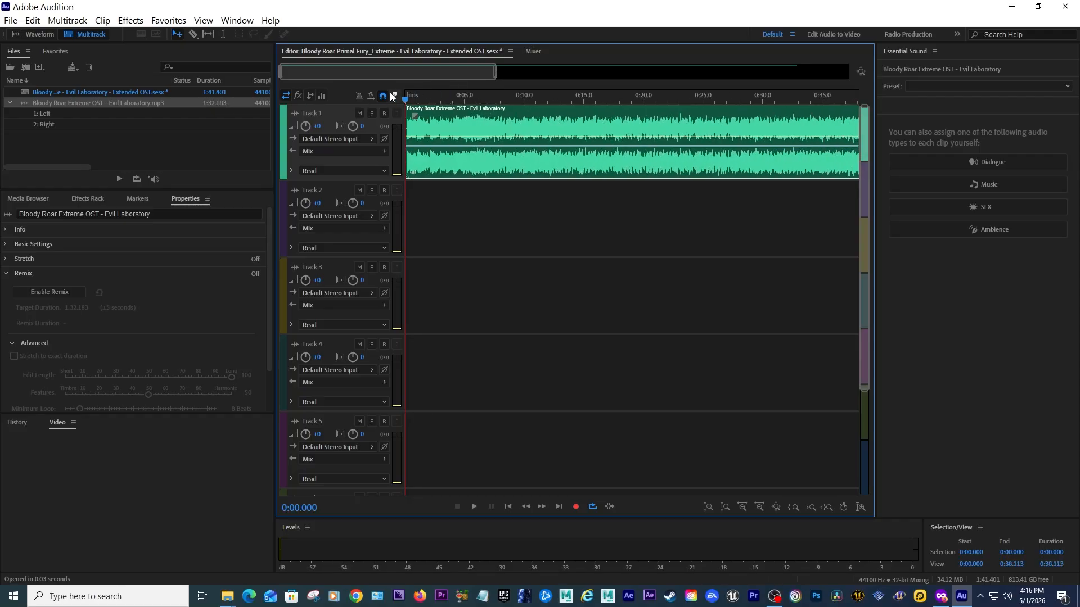
key(space)
key(space)
key(space)
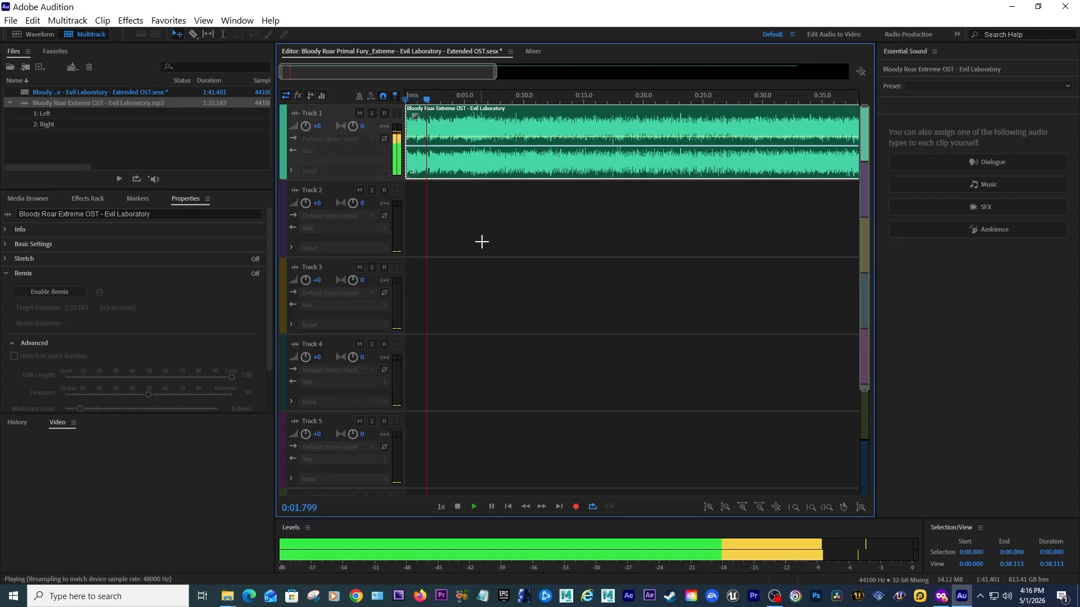
drag(496, 73, 824, 71)
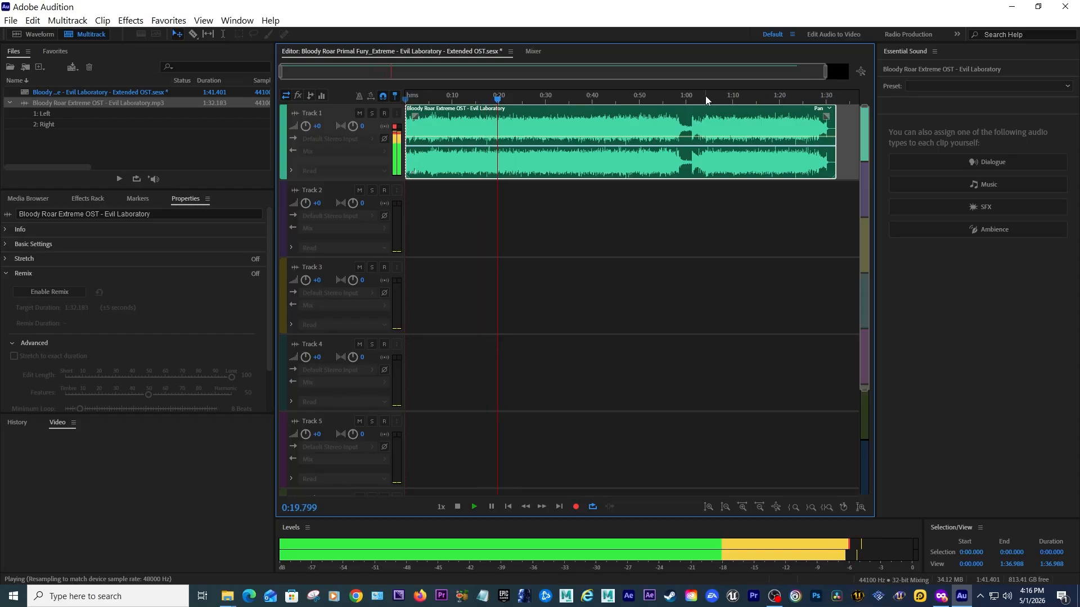
click(667, 99)
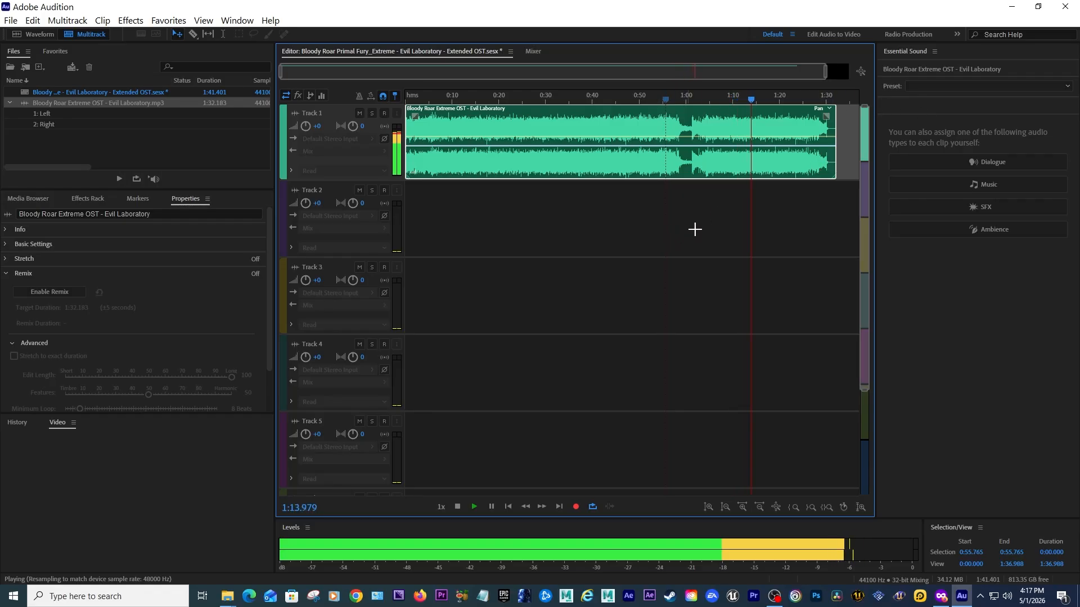
drag(825, 72, 841, 69)
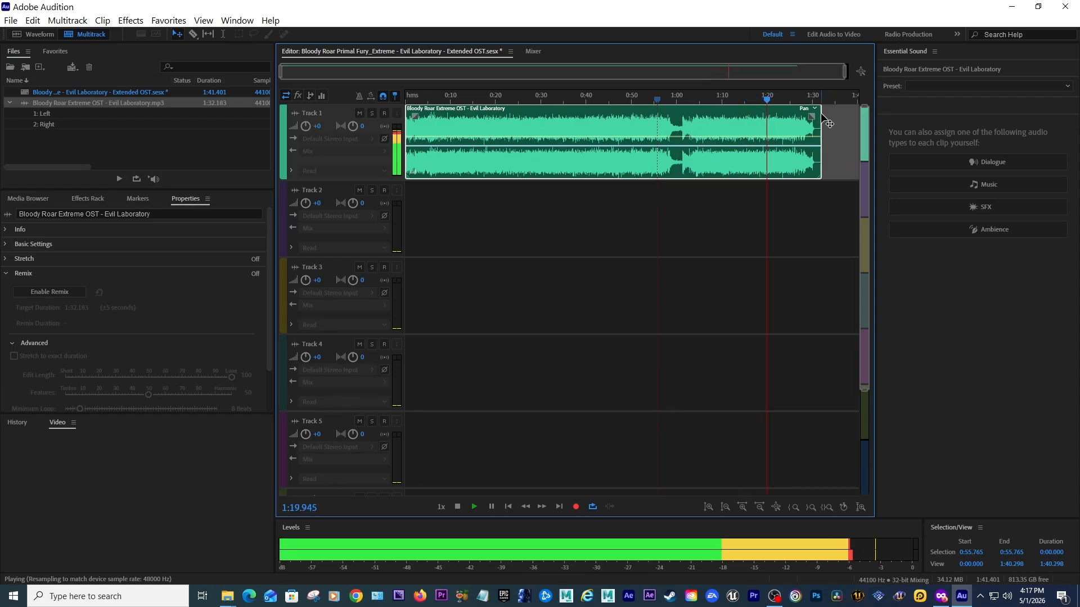
click(860, 73)
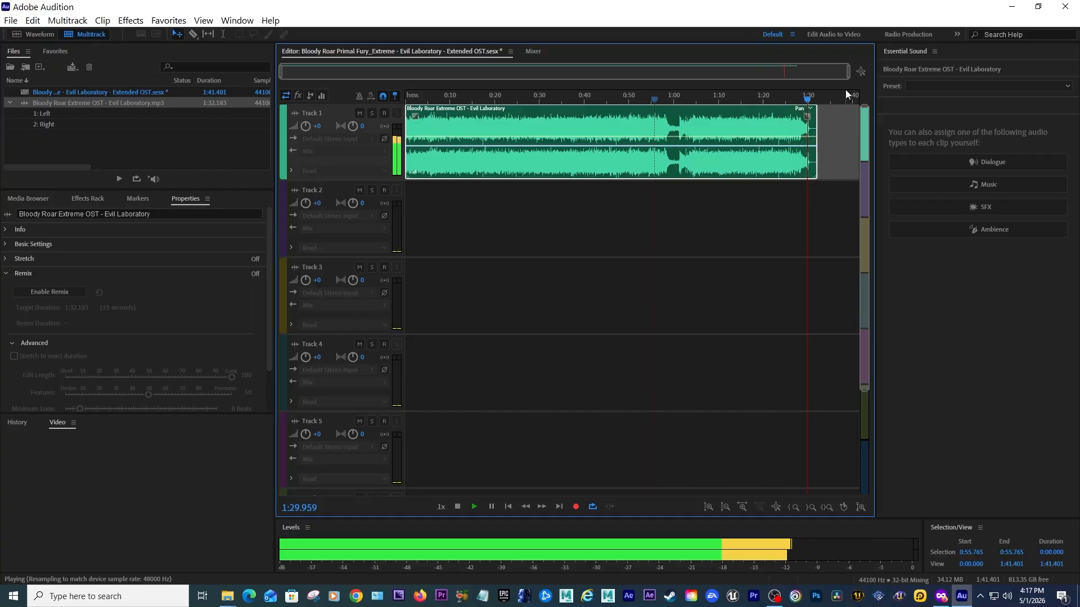
key(space)
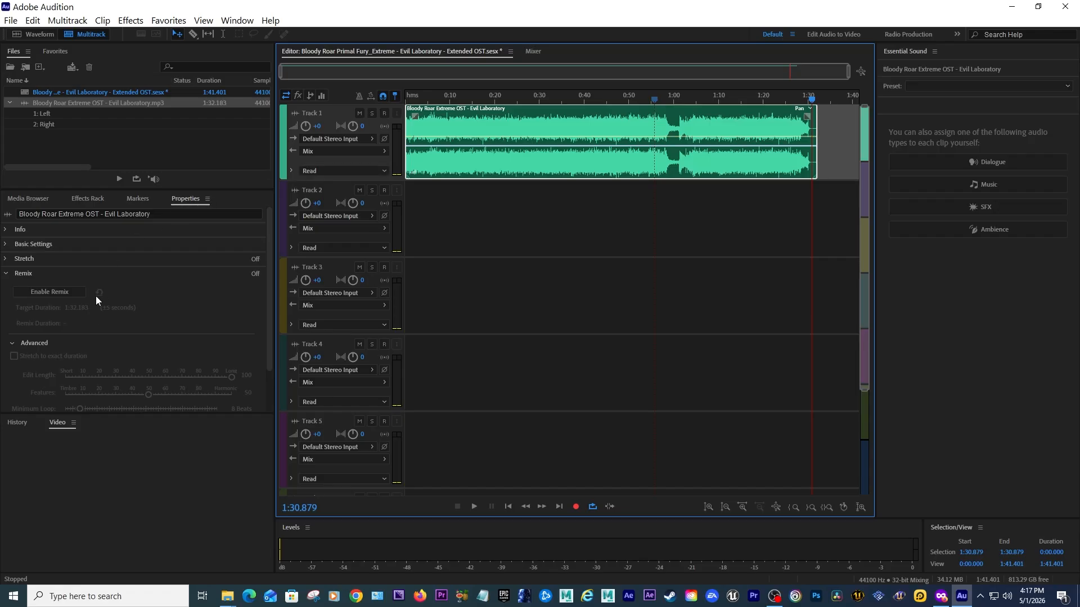
Enable Remix on the clip and set its target duration to 30:32.183.
click(831, 119)
click(592, 132)
click(190, 200)
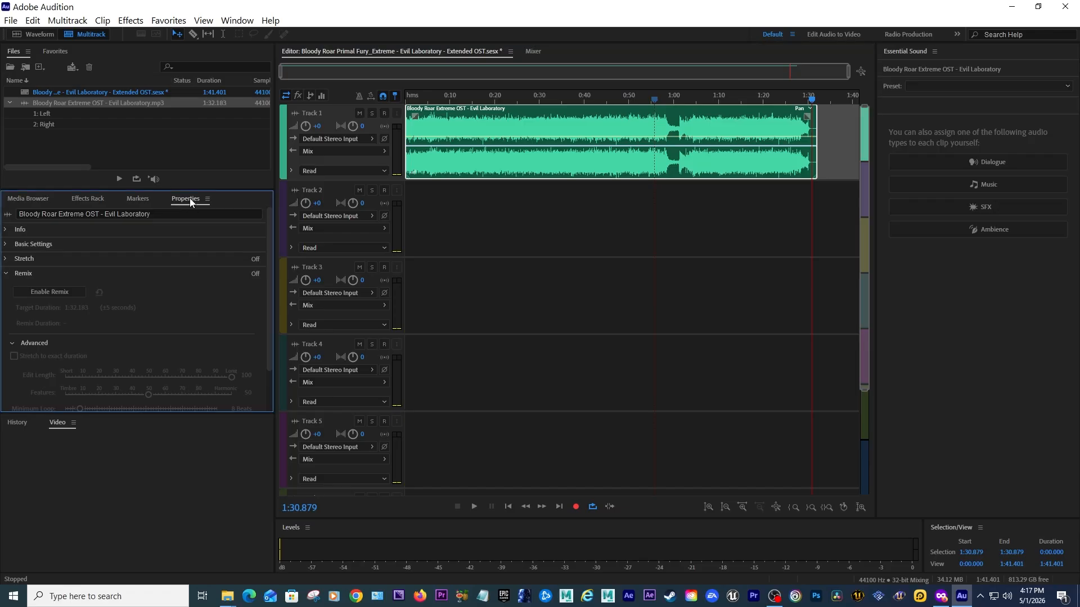
click(6, 275)
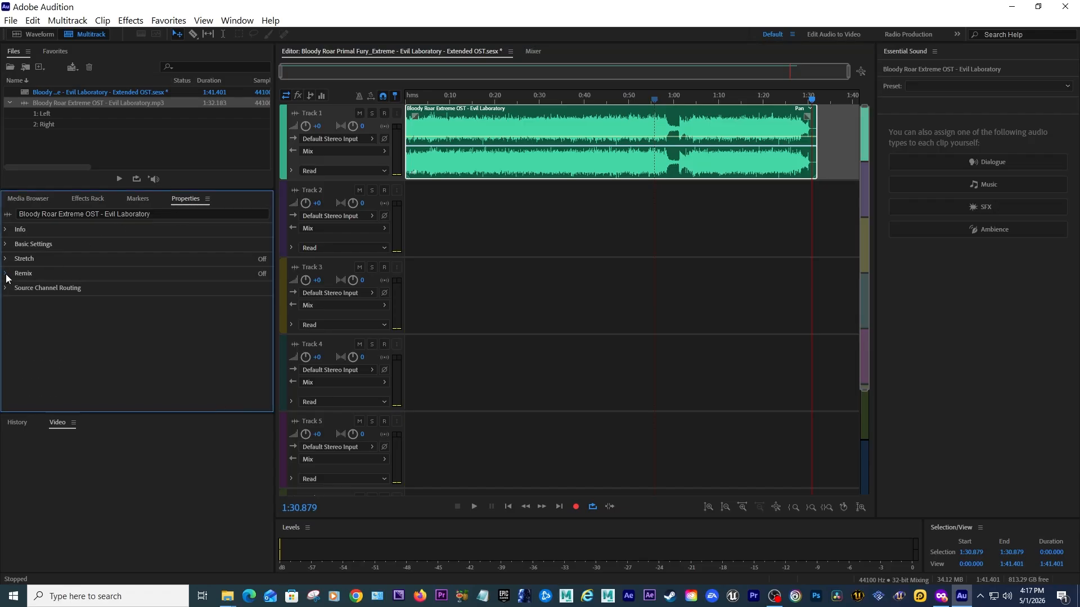
click(6, 275)
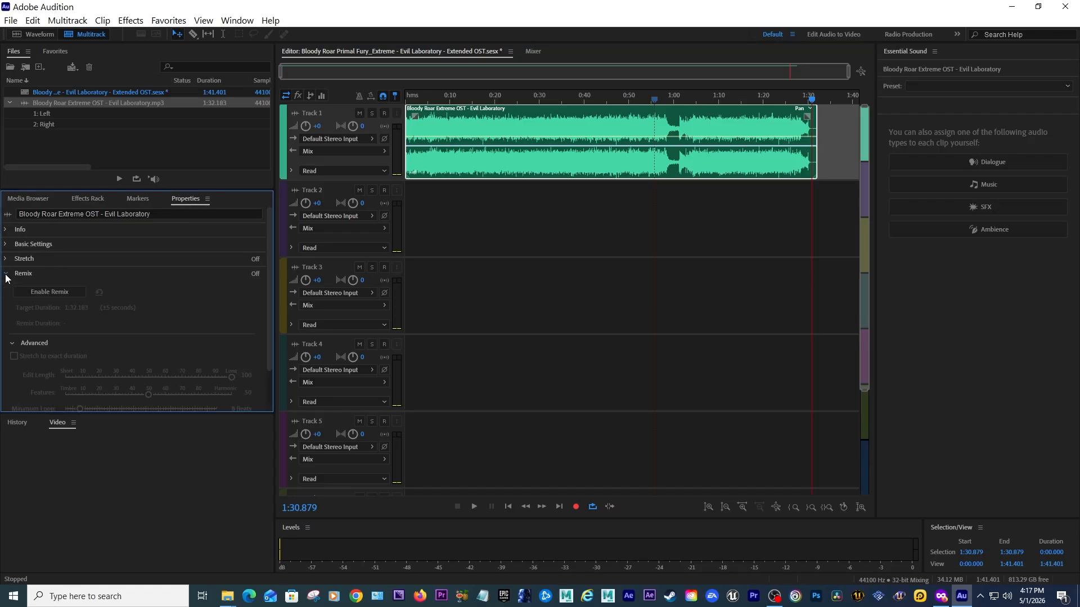
click(50, 292)
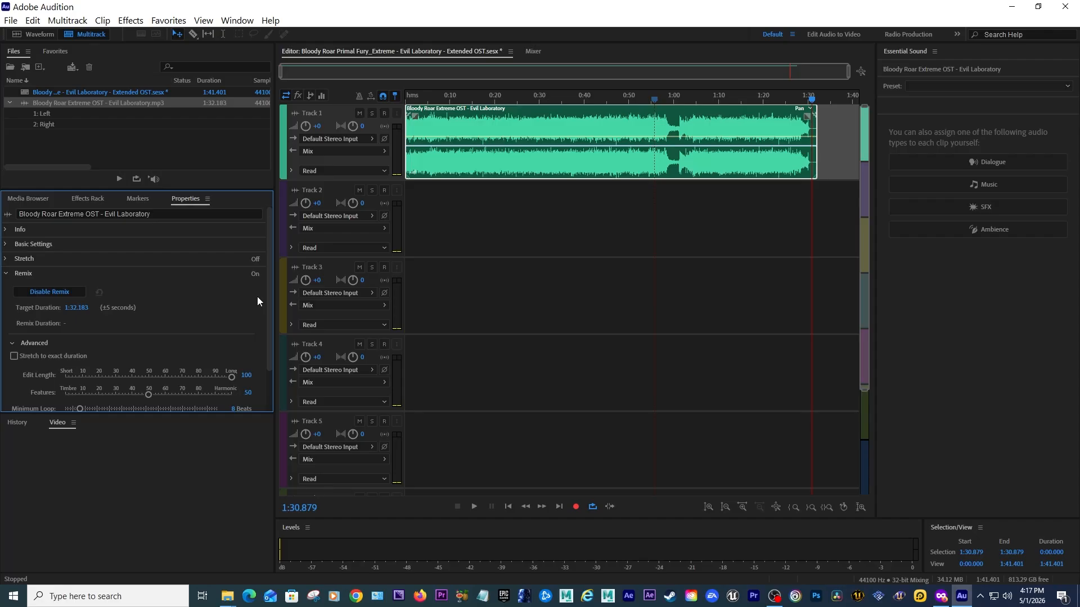
click(73, 308)
drag(70, 309, 68, 307)
text(0)
key(Return)
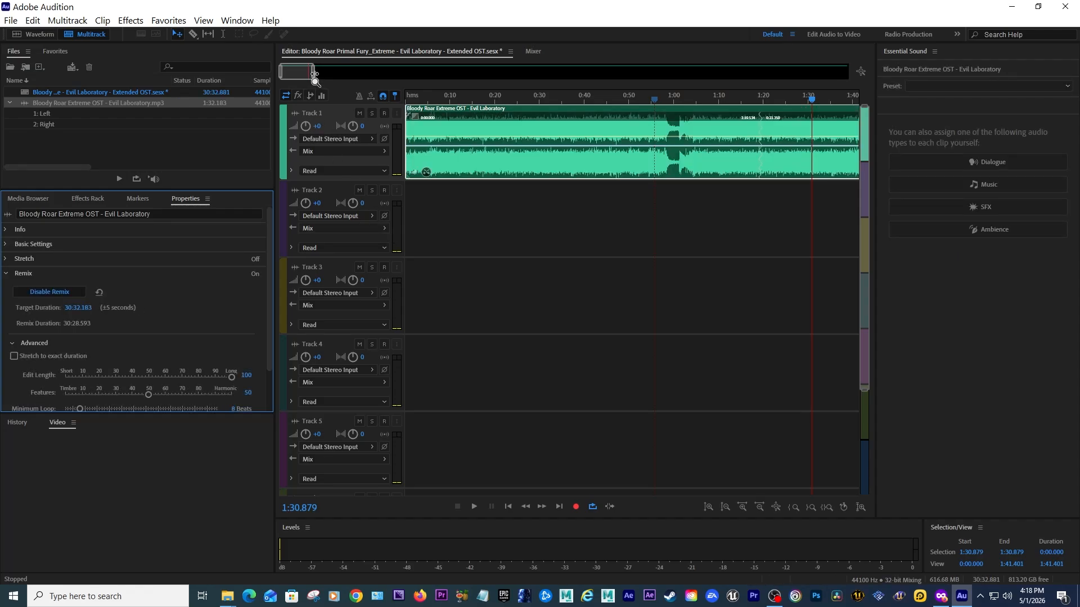
Listen to the remixed clip around its remix edit points.
drag(313, 72, 338, 72)
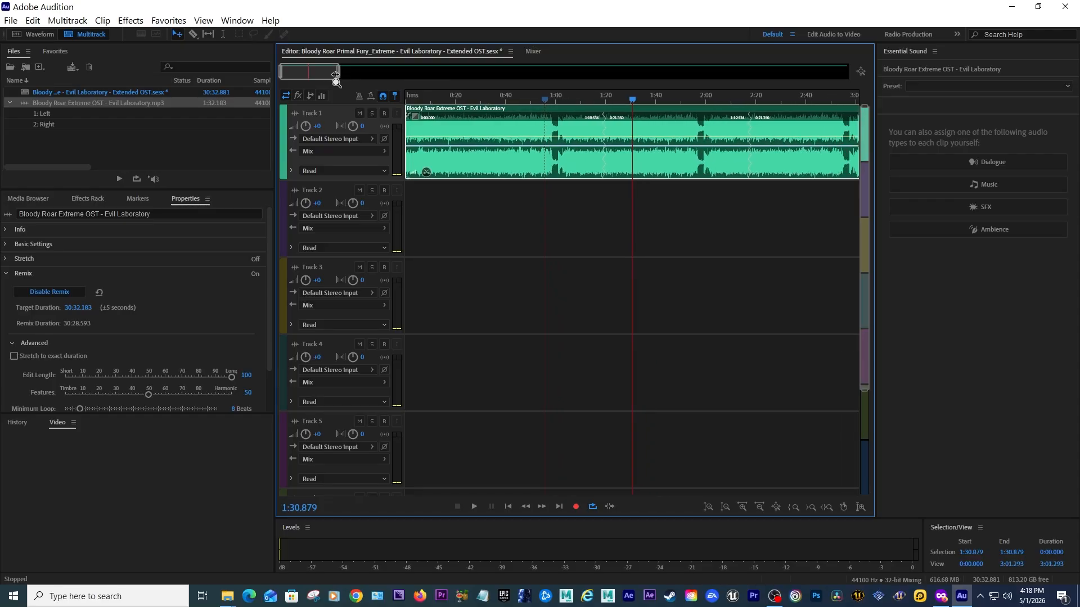
click(601, 100)
drag(601, 101, 605, 100)
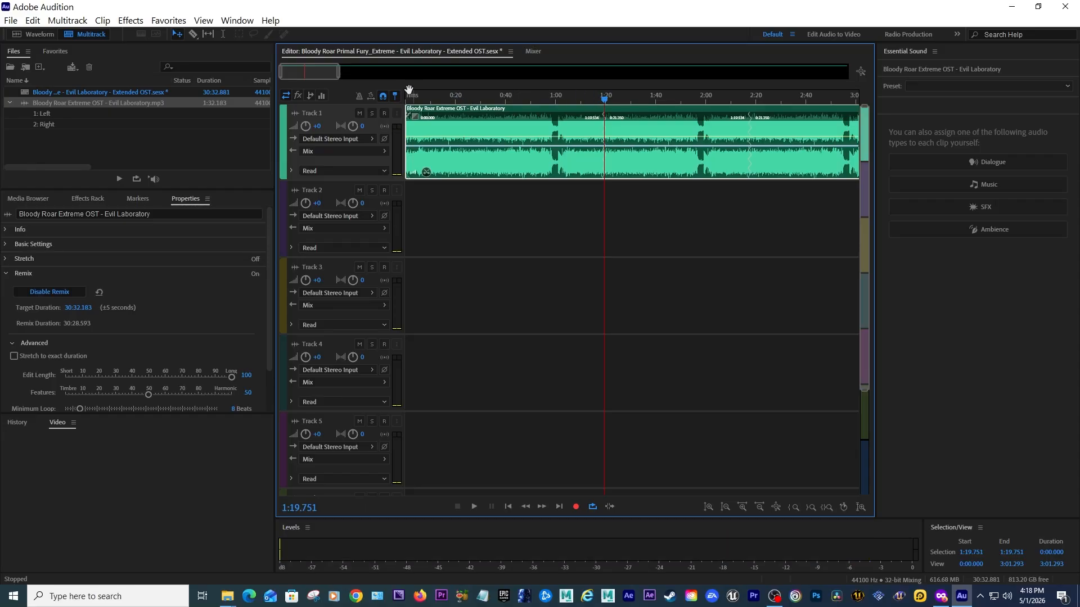
drag(281, 72, 322, 71)
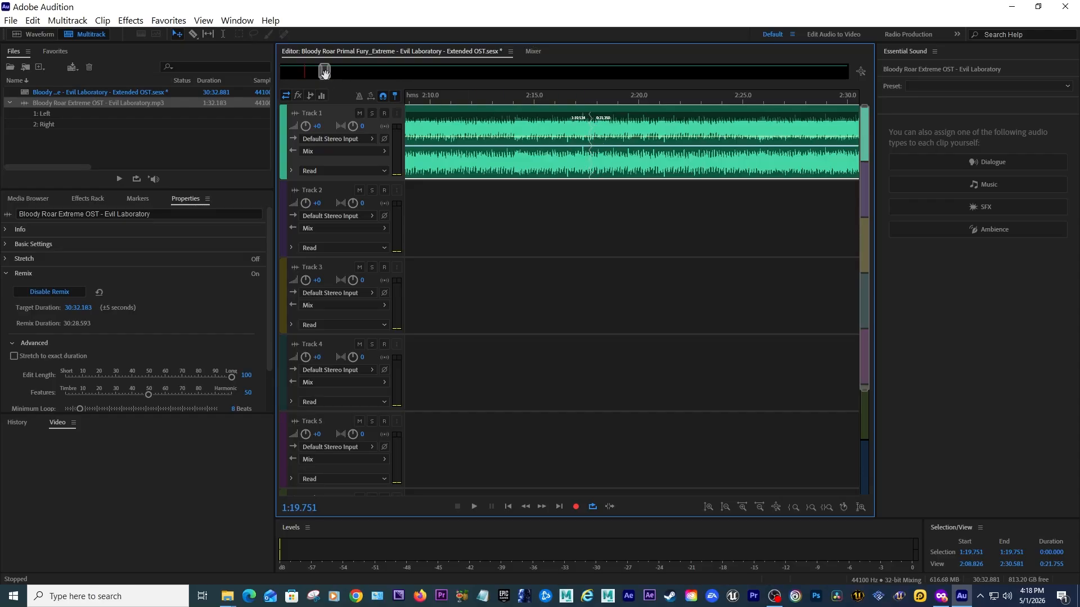
drag(324, 72, 324, 71)
click(630, 96)
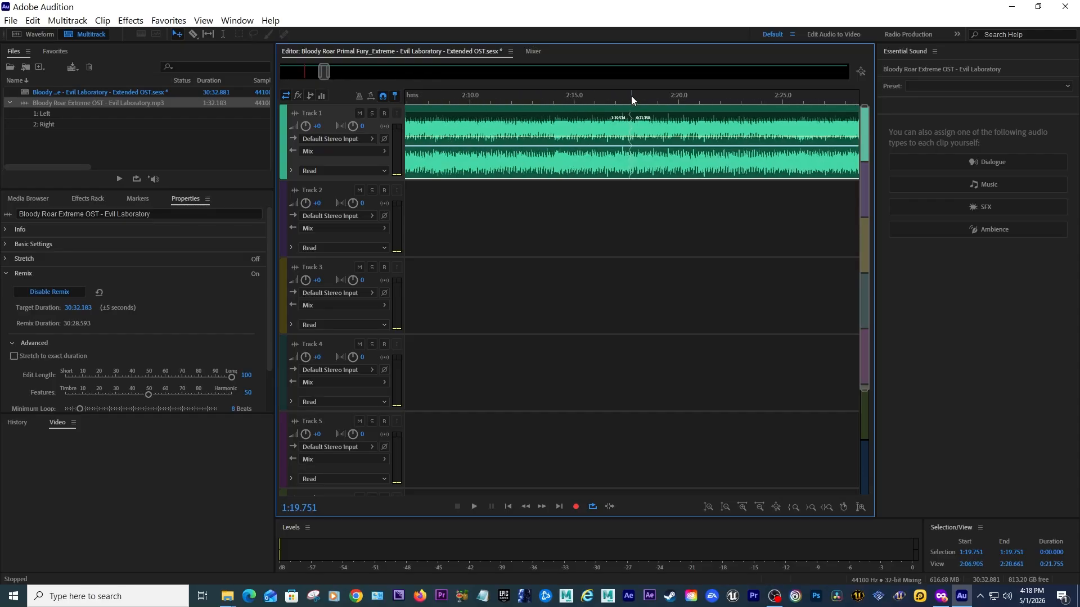
key(space)
key(space)
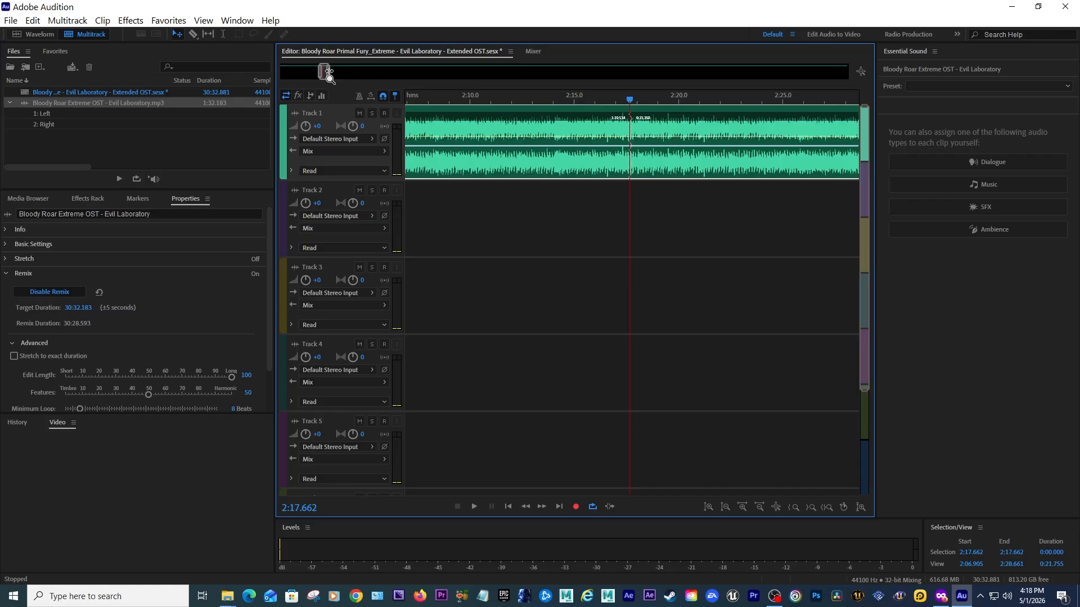
Play back the remixed clip from the start and scroll through the timeline to its end.
drag(329, 72, 342, 110)
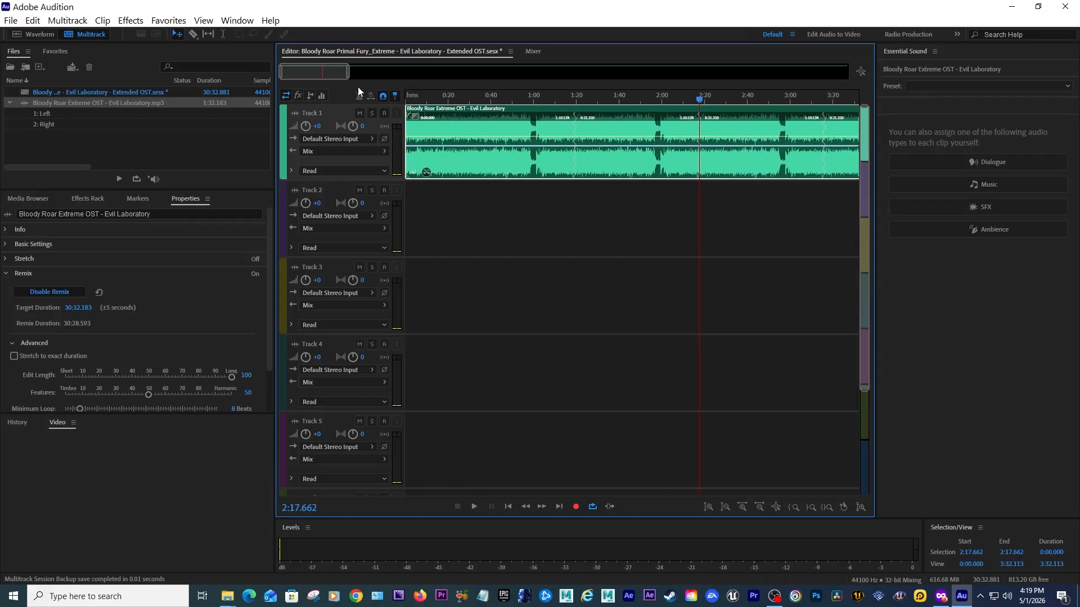
drag(699, 99, 370, 102)
key(space)
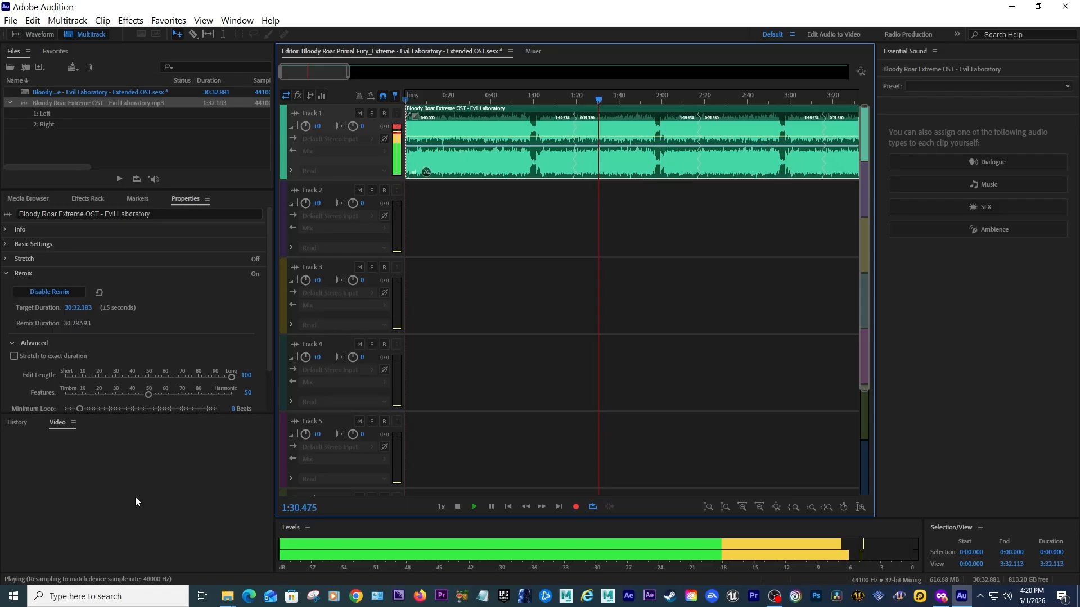
key(space)
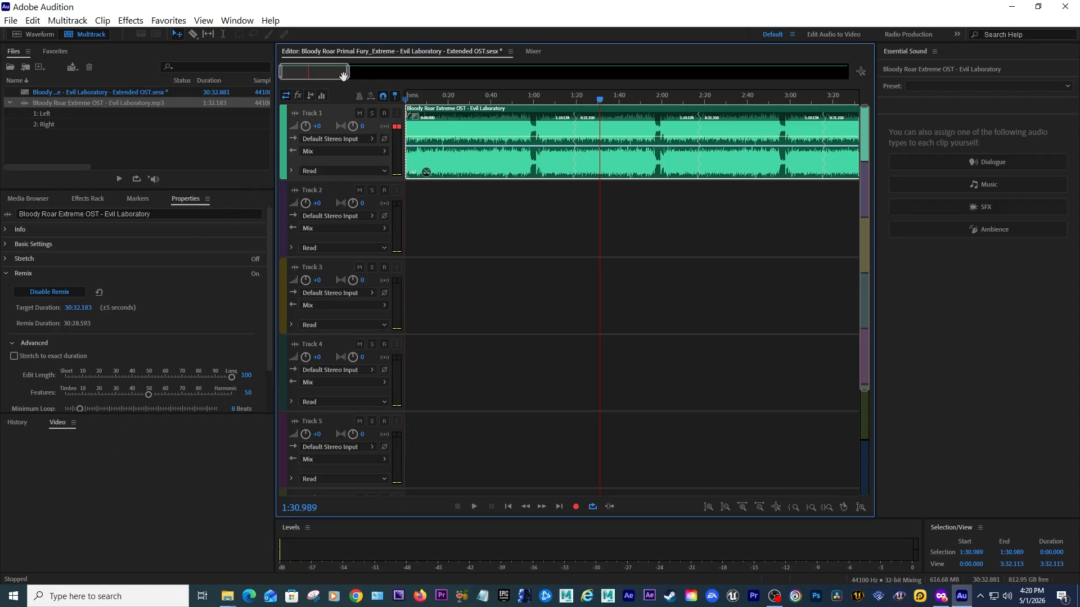
click(363, 73)
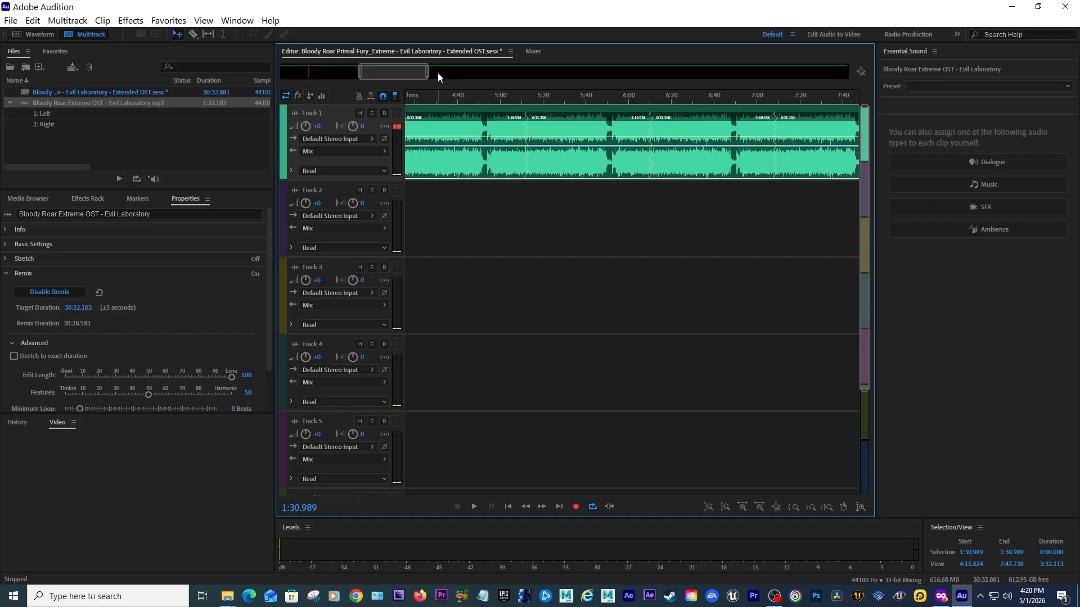
drag(429, 73, 854, 90)
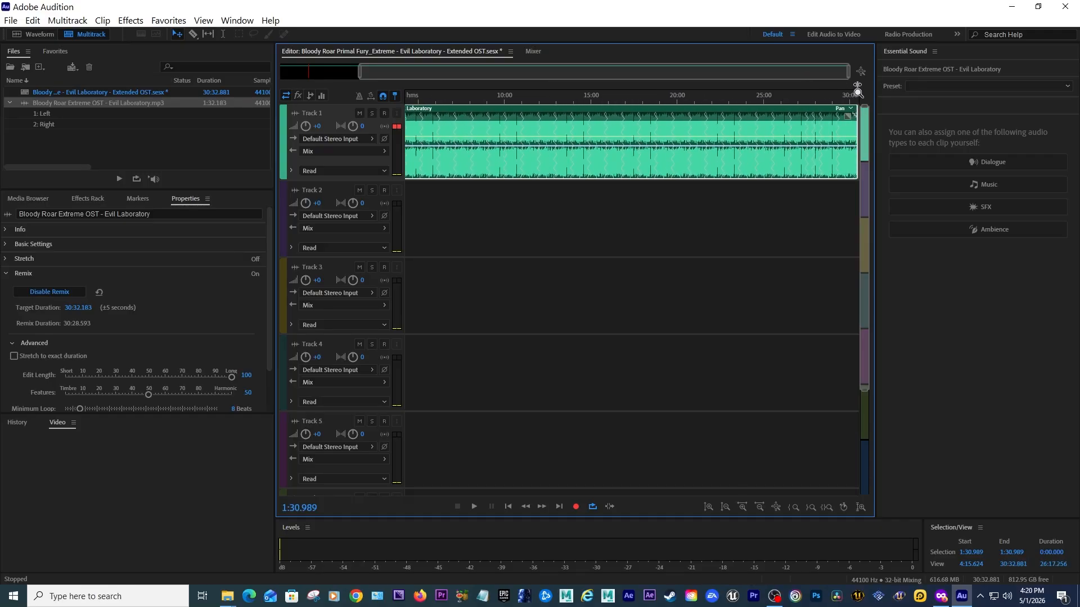
drag(360, 72, 801, 83)
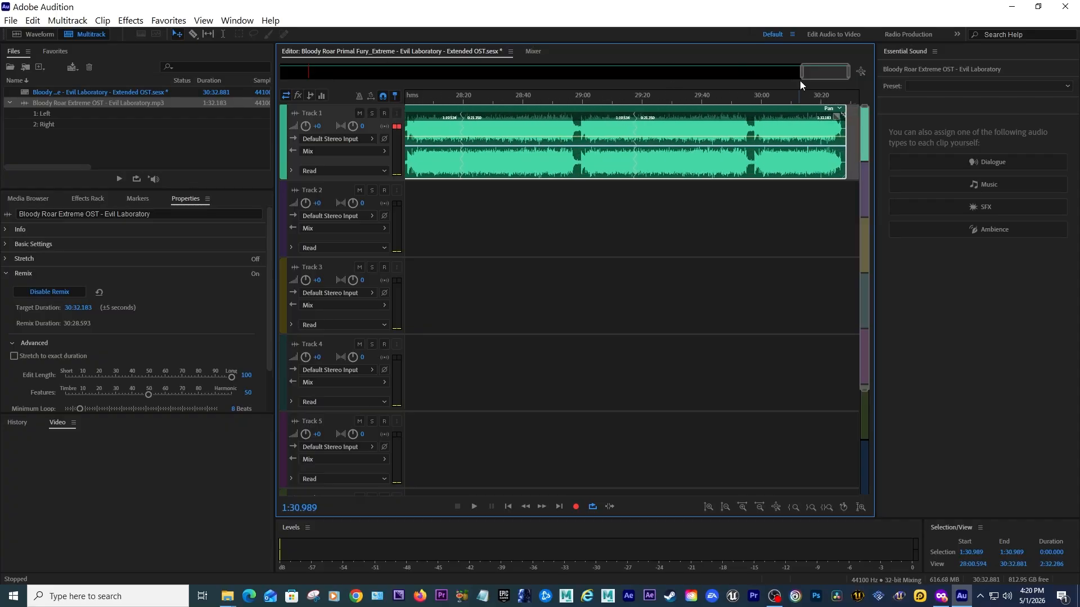
Play back the final seconds of the remixed clip near its end.
click(825, 99)
key(space)
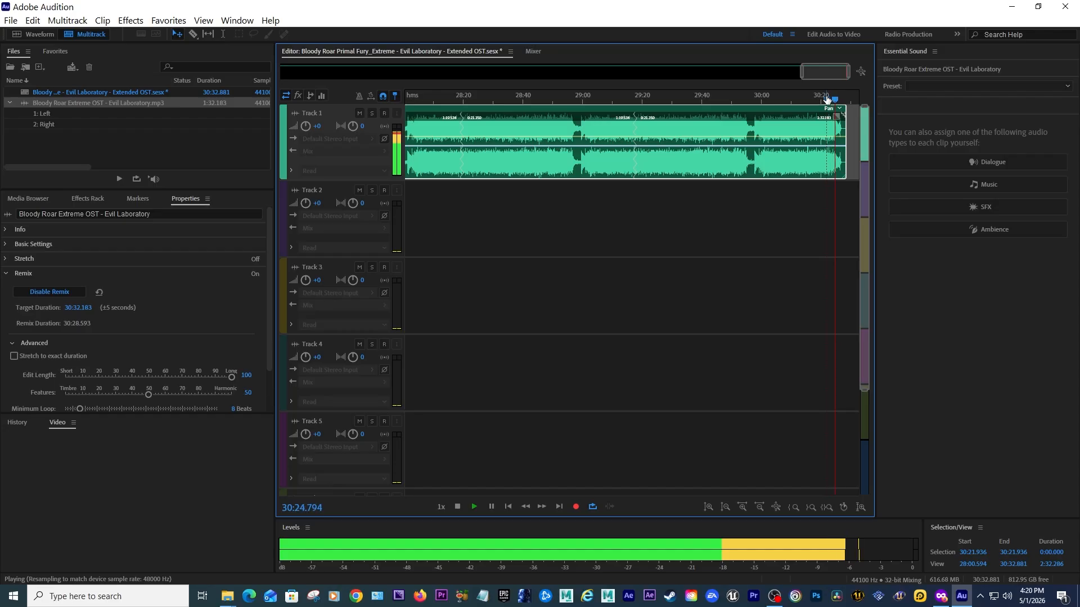
key(space)
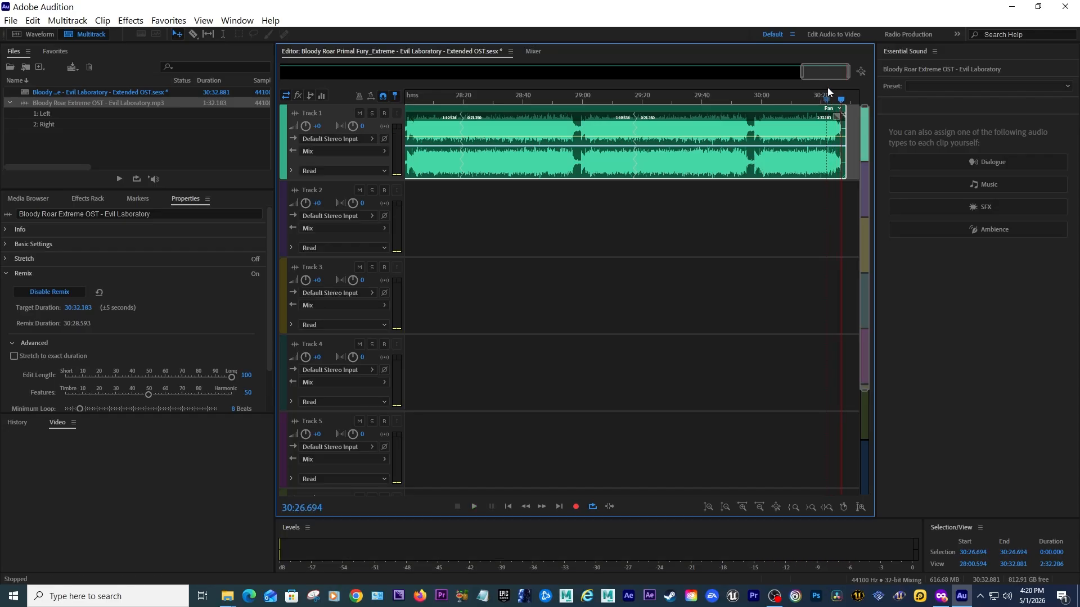
Add a Center Channel Extractor effect to Track 1 and apply its Boost Center Channel Bass preset.
drag(802, 71, 259, 87)
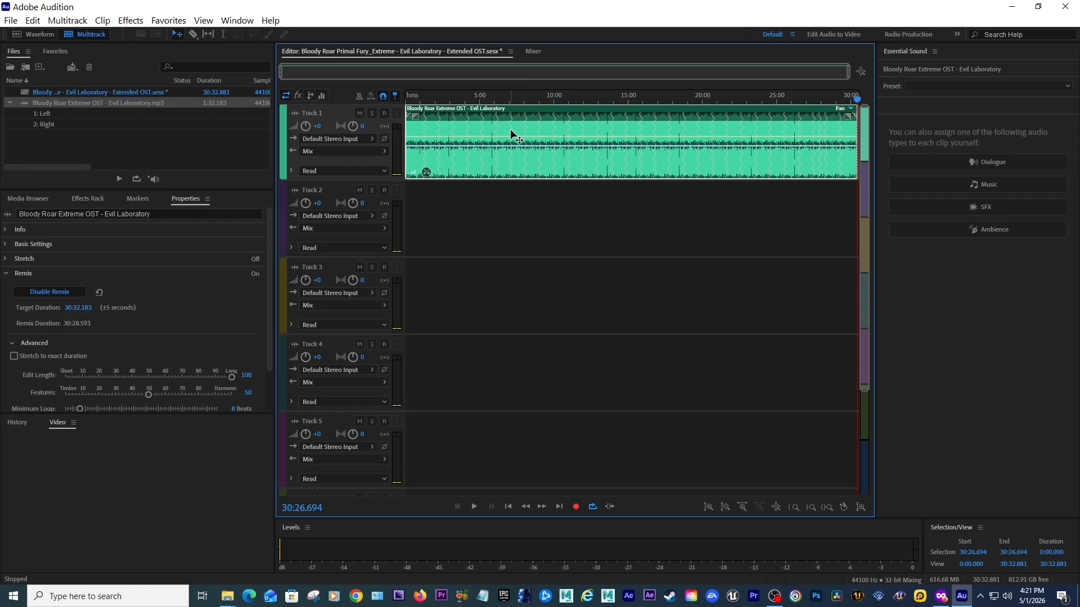
drag(413, 95, 389, 96)
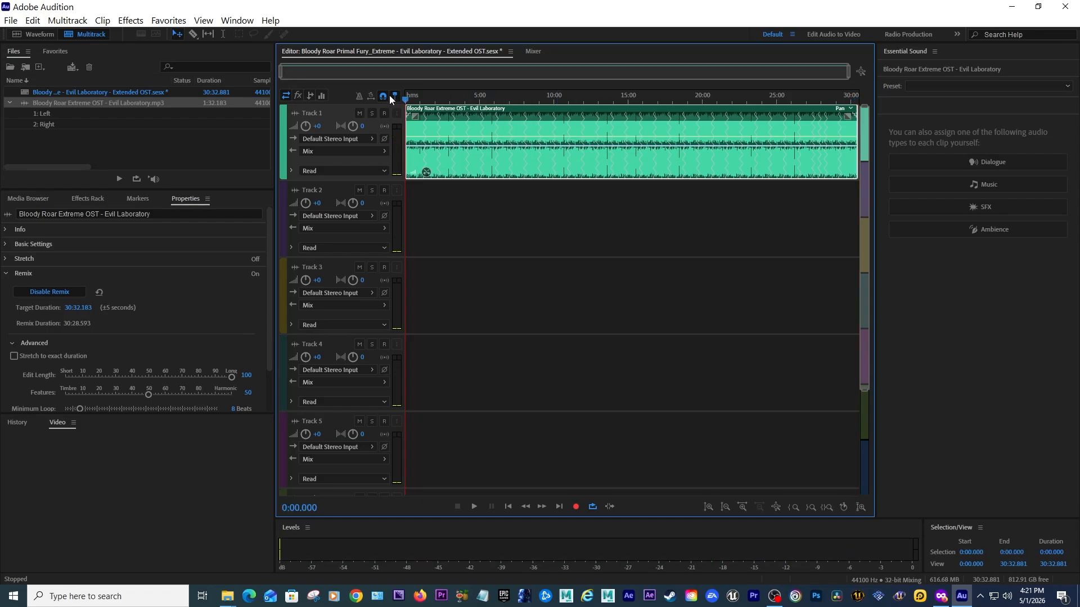
click(126, 22)
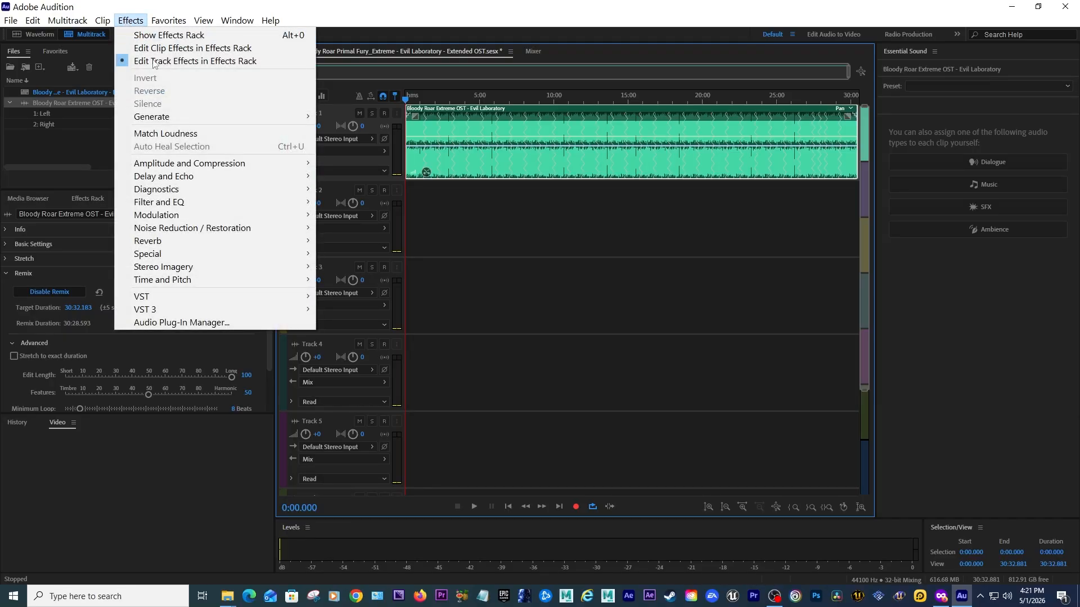
mouse_move(245, 266)
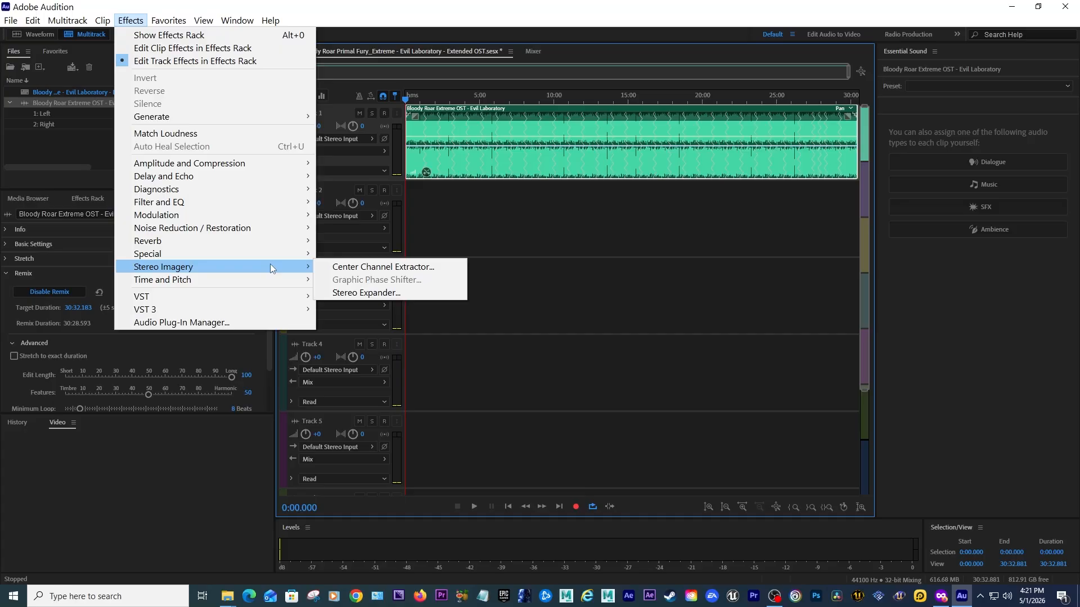
click(359, 266)
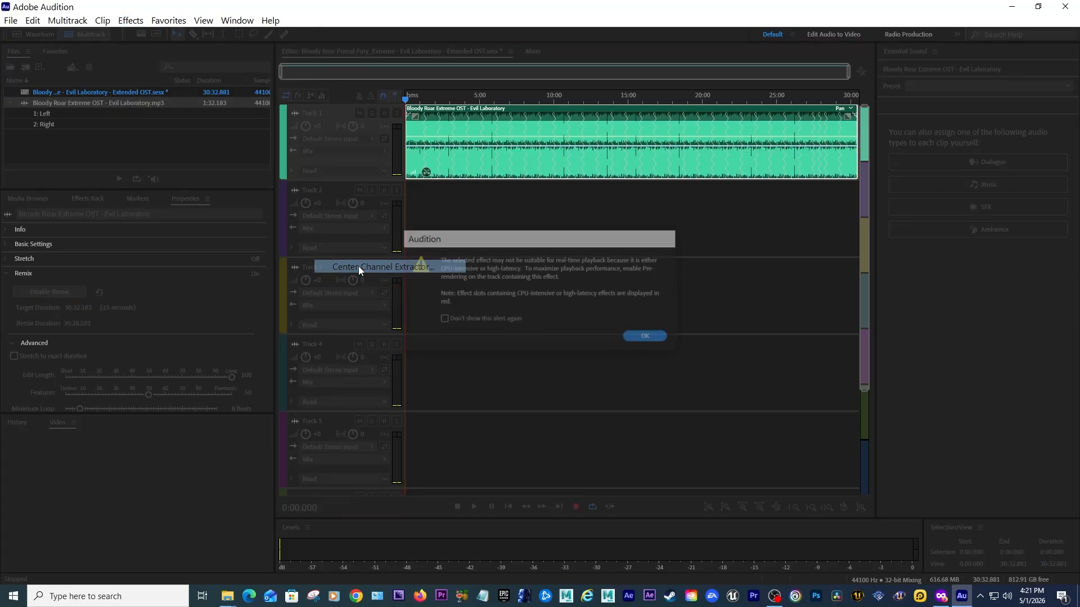
click(655, 337)
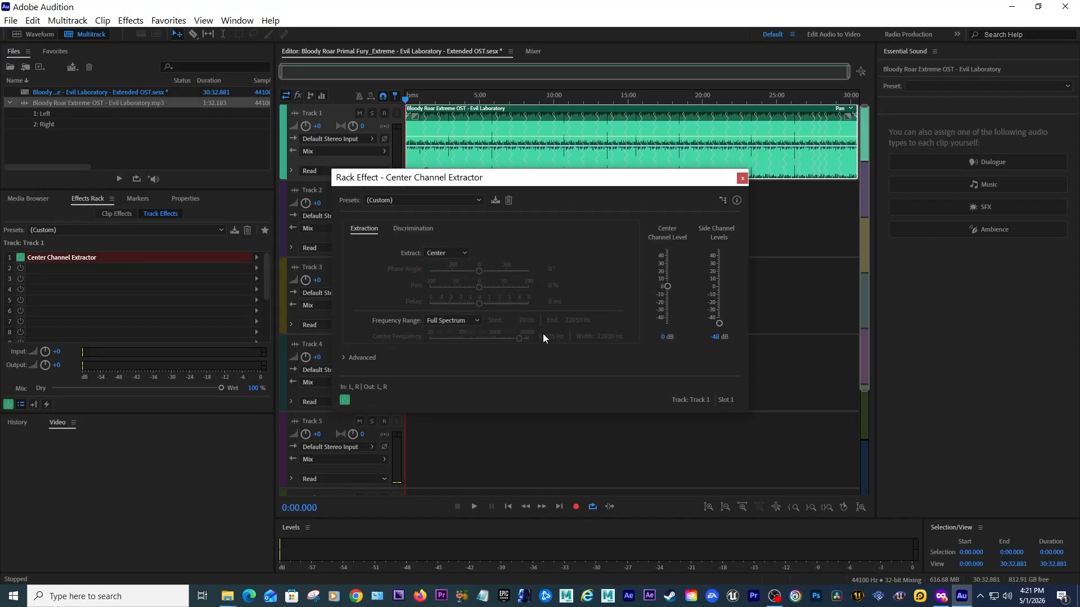
click(465, 201)
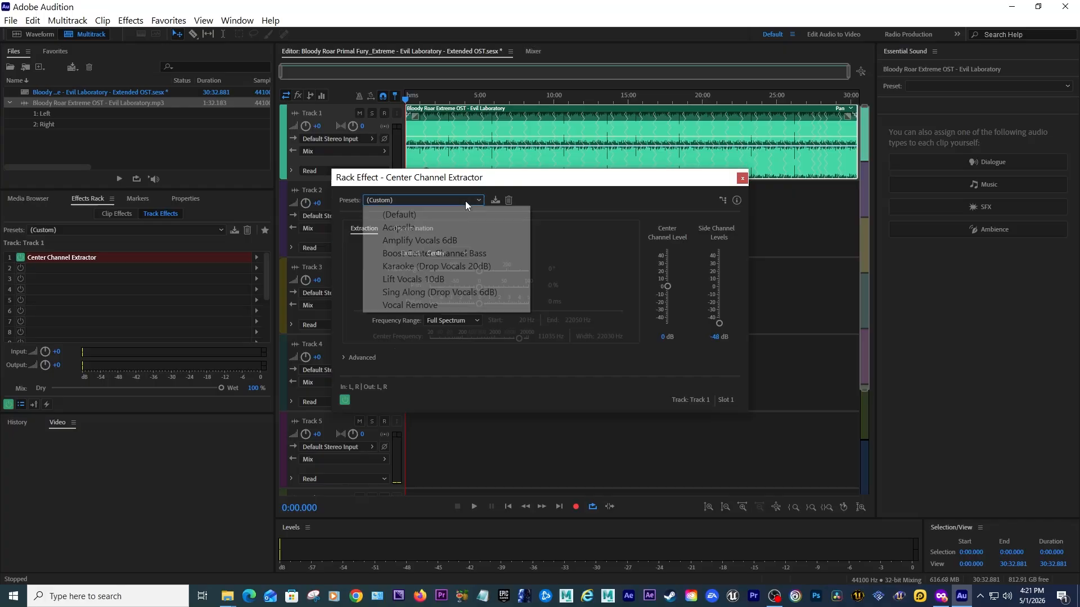
click(438, 254)
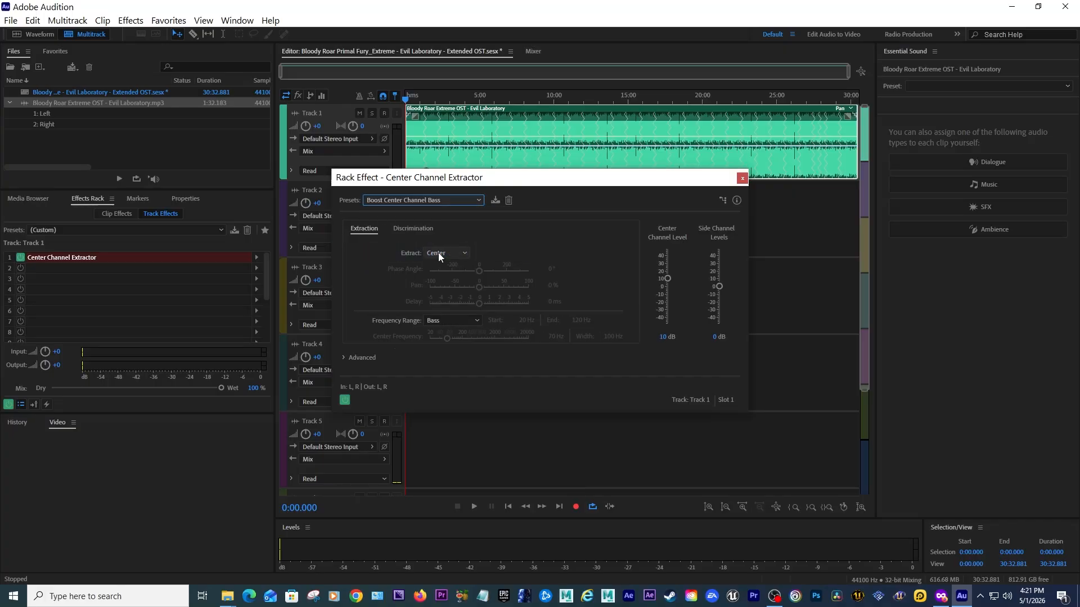
Start playback and set Track 1's volume to +2 dB.
click(382, 101)
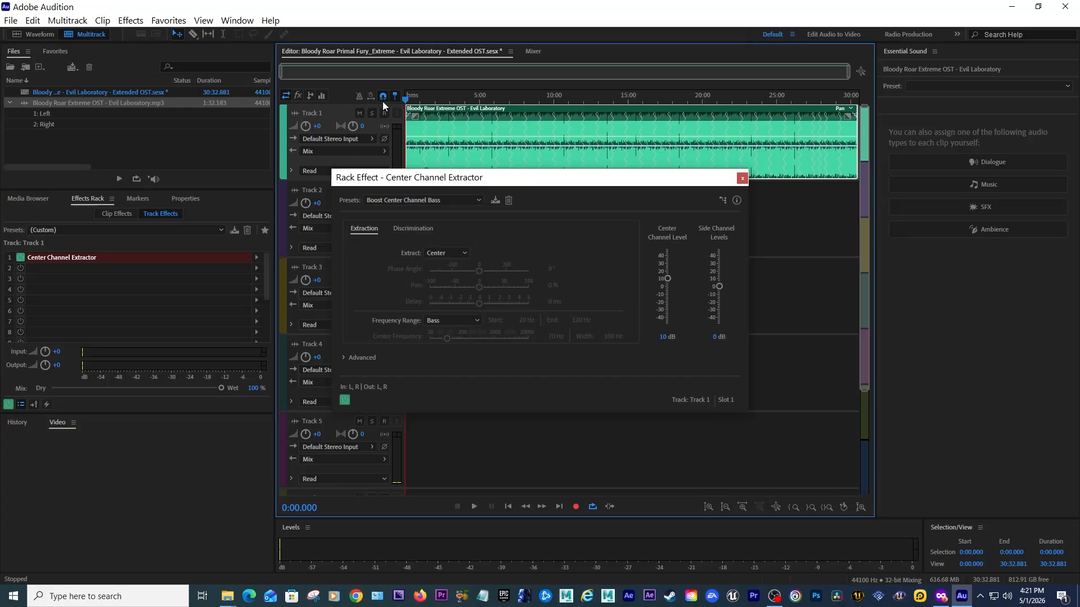
key(space)
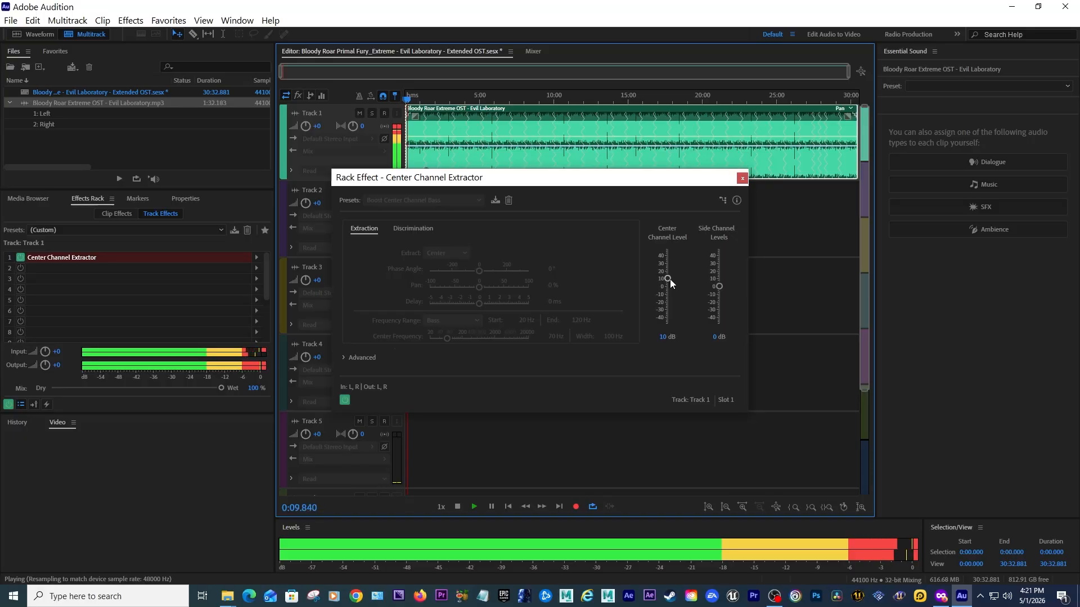
drag(308, 122, 313, 122)
click(316, 125)
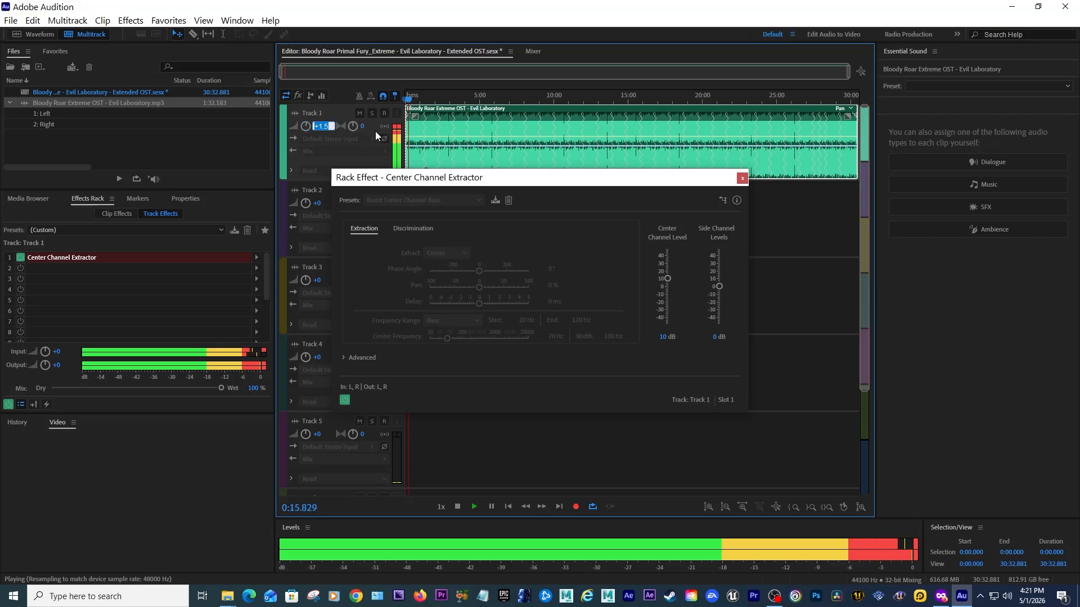
text(2)
key(Return)
Set the extractor's Center Channel Level to 9.3 dB.
drag(669, 279, 670, 312)
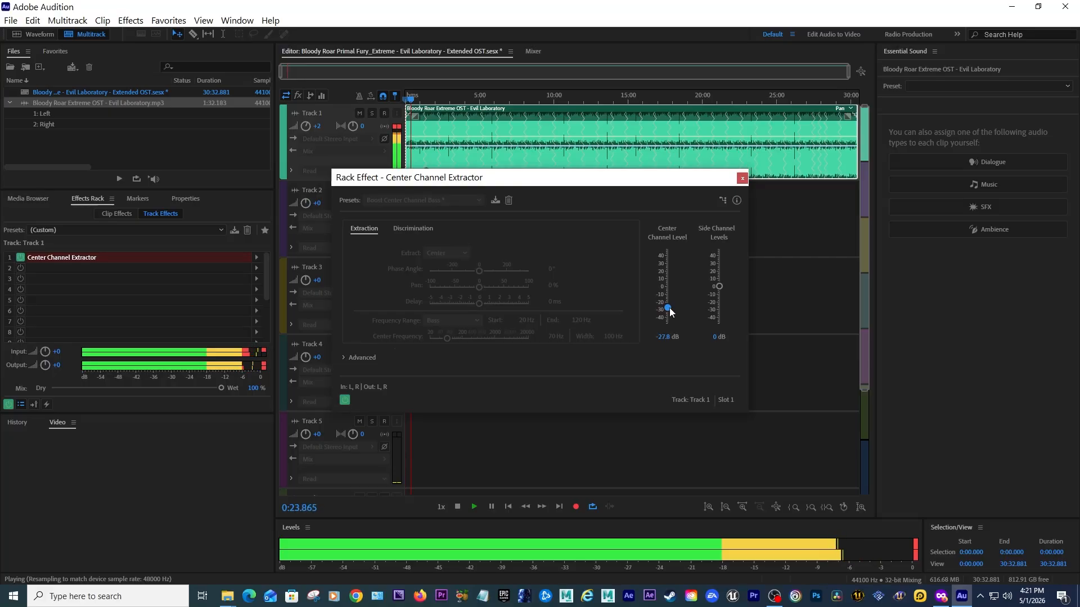
drag(670, 312, 675, 269)
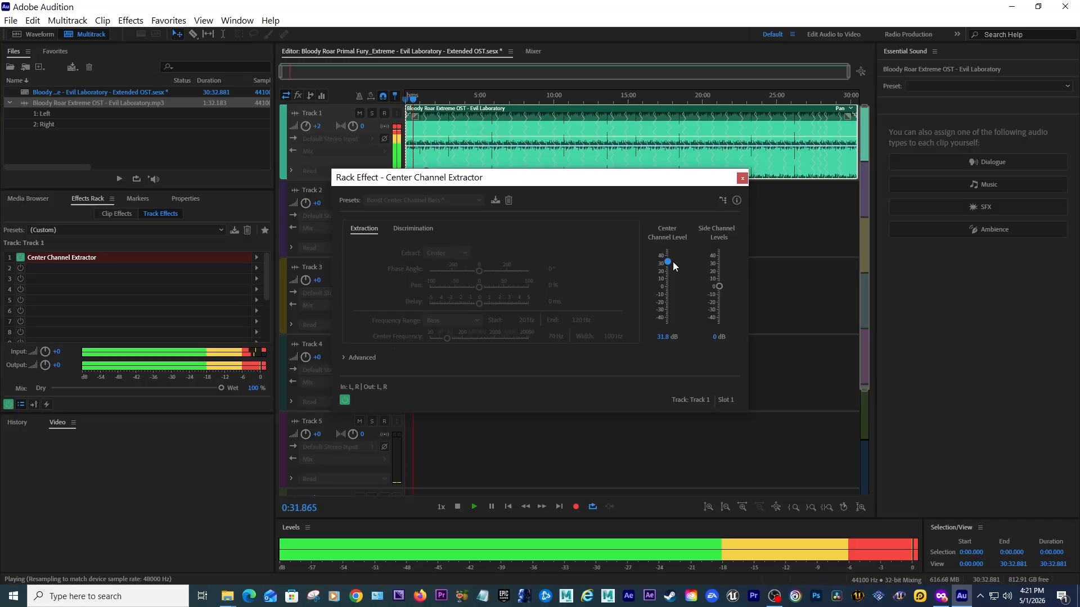
drag(672, 262, 673, 280)
click(663, 335)
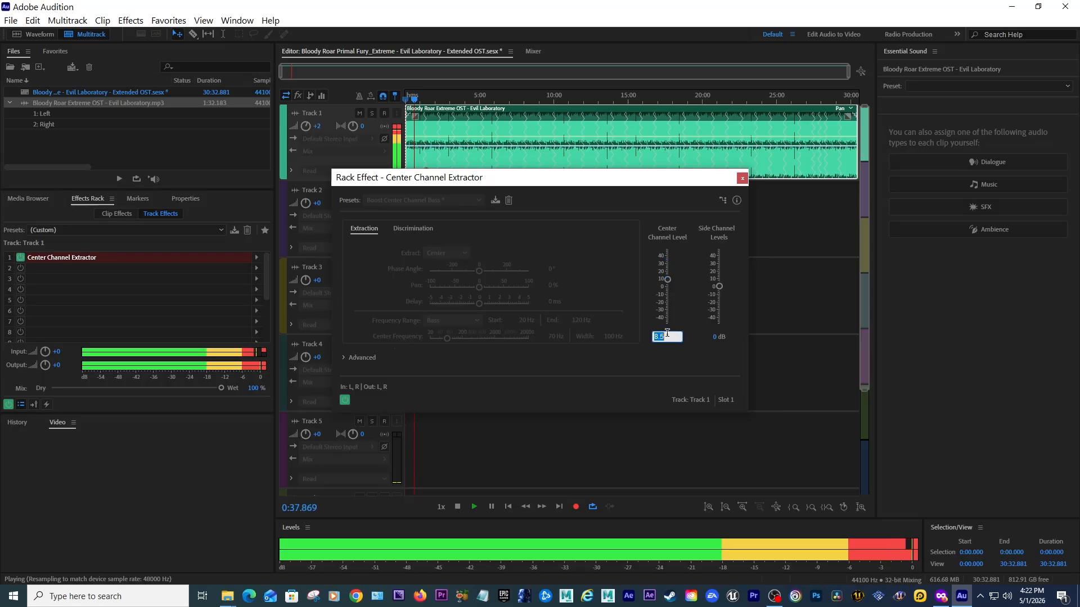
text(9)
key(Return)
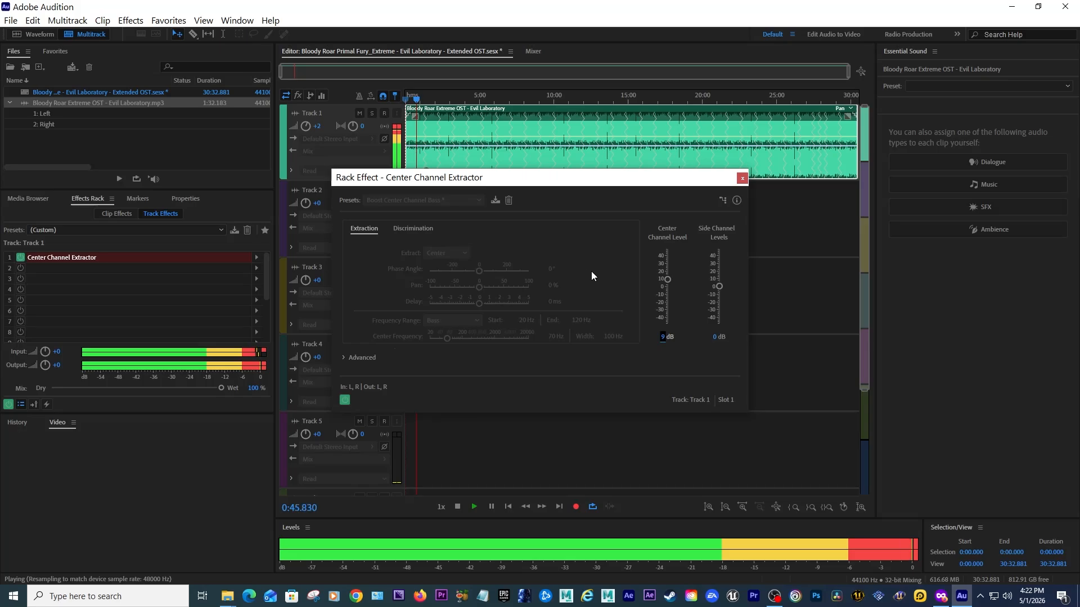
click(668, 336)
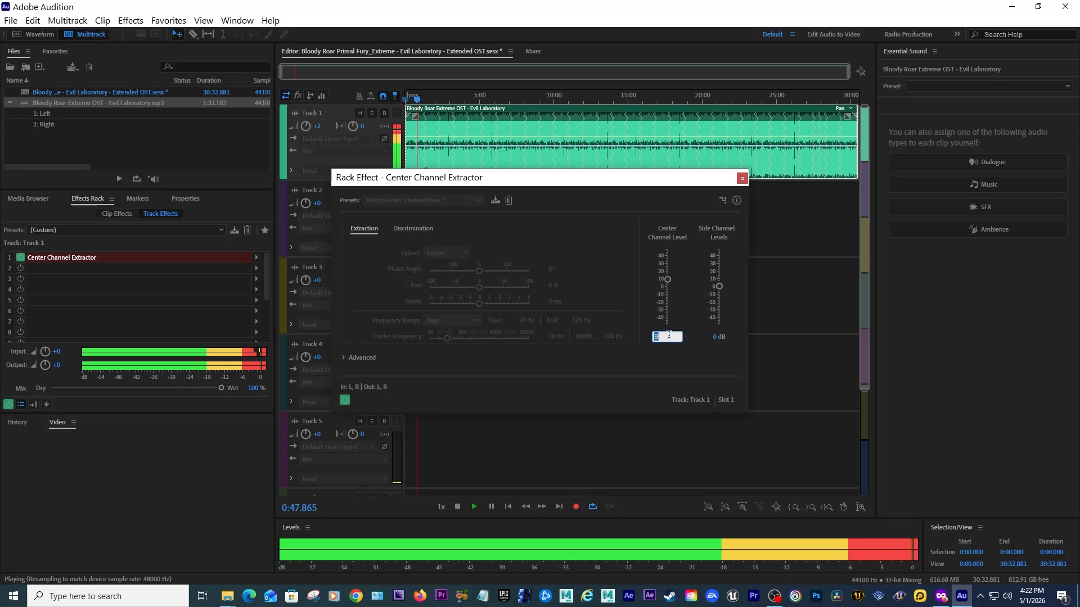
text(9)
key(Return)
Toggle the Center Channel Extractor on and off during playback to compare the sound, close the effect window, and stop playback.
click(345, 401)
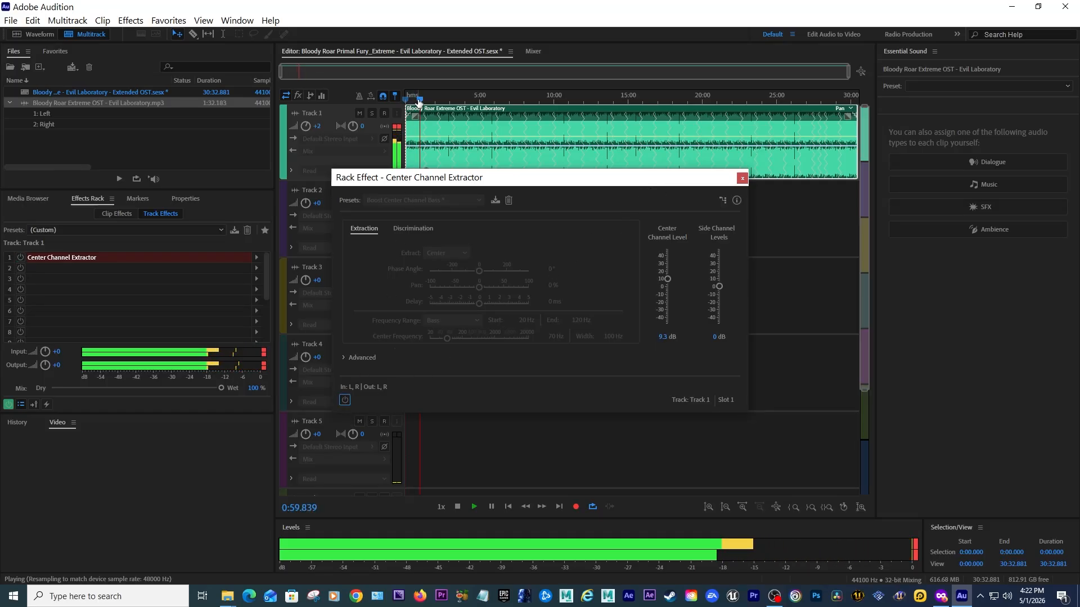
click(346, 401)
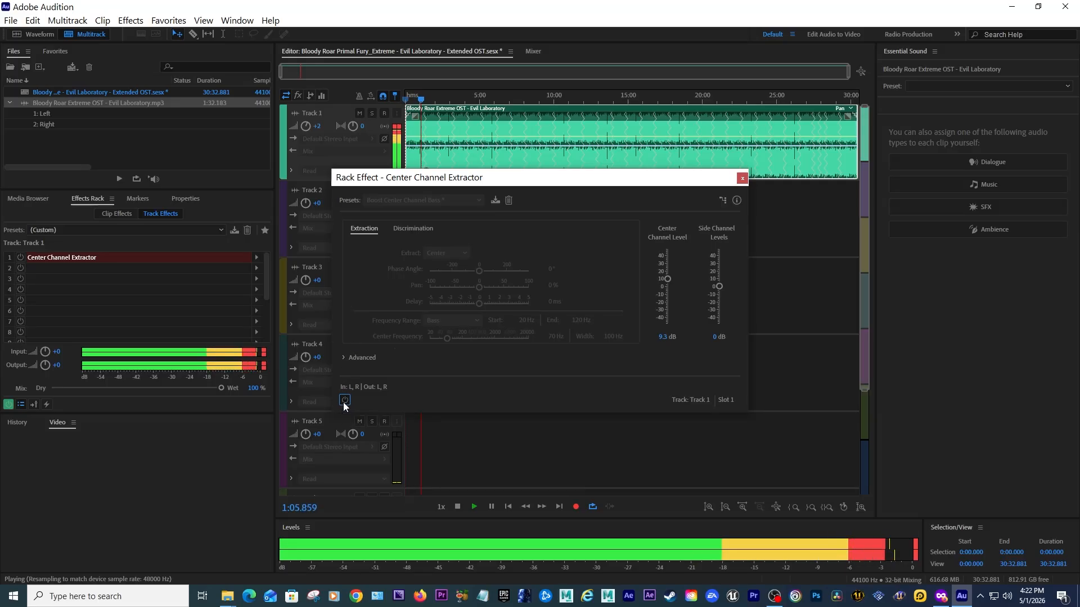
click(345, 401)
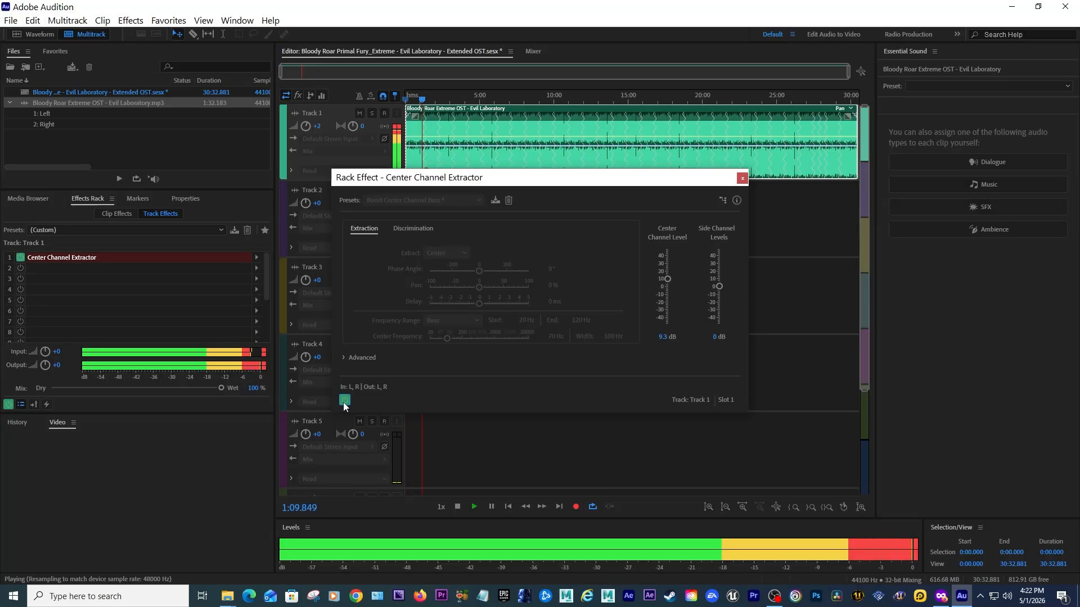
click(345, 401)
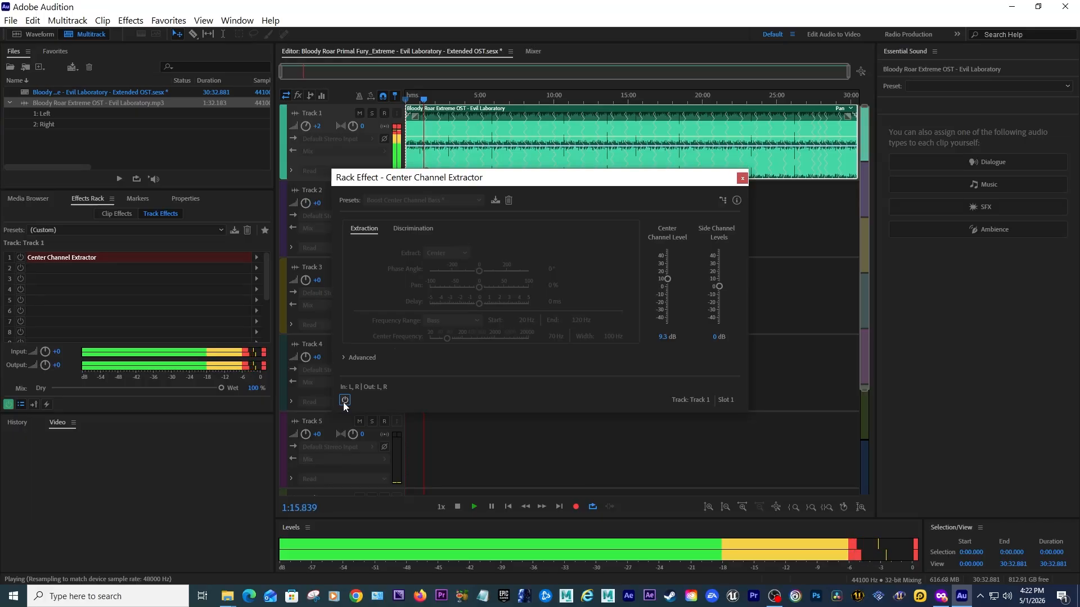
click(345, 401)
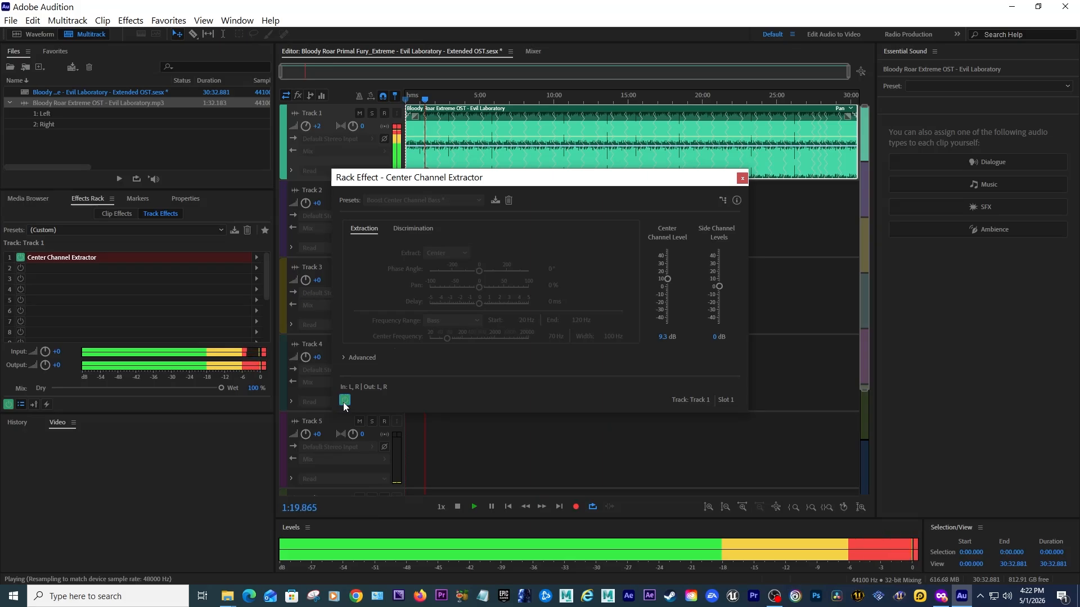
click(742, 179)
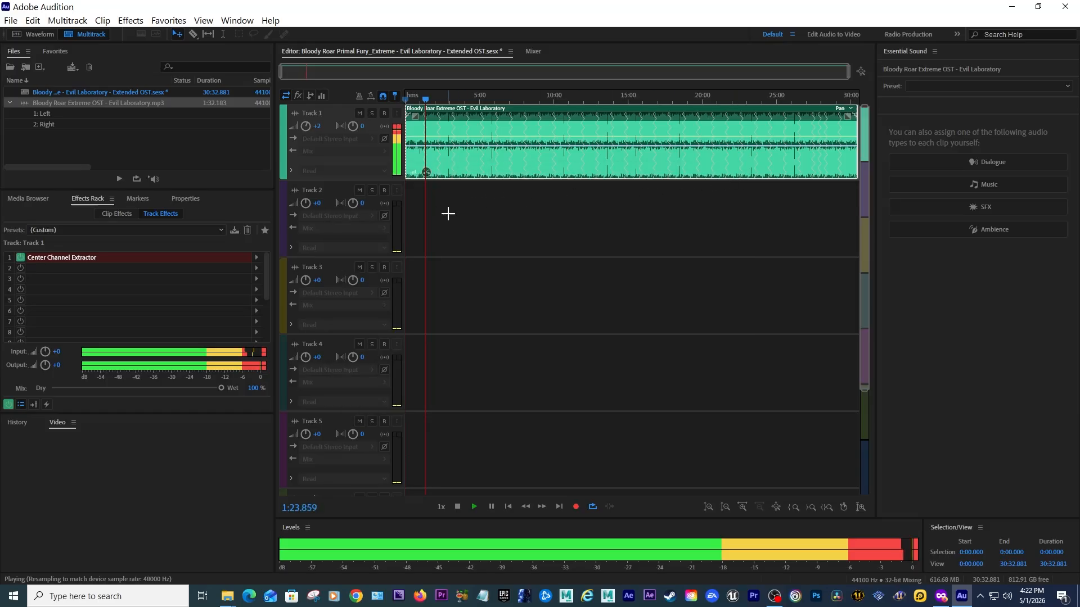
click(23, 260)
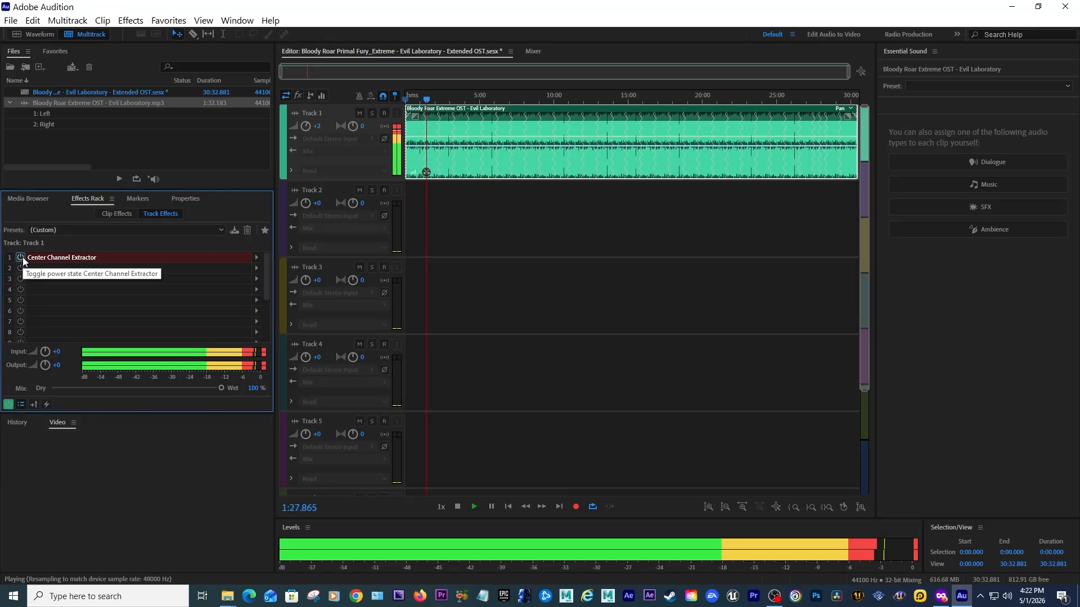
click(21, 258)
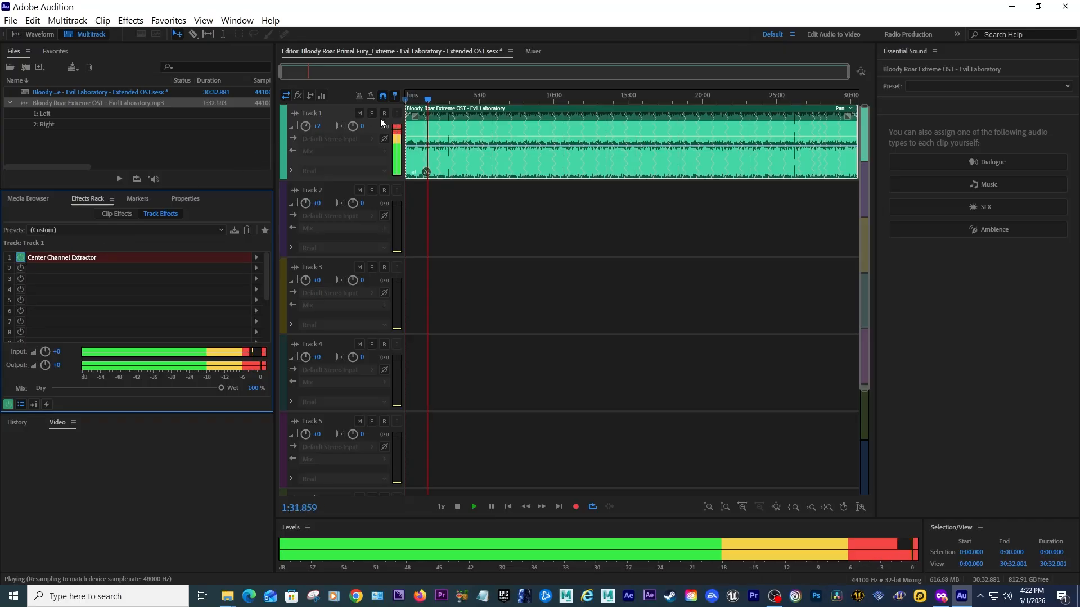
key(space)
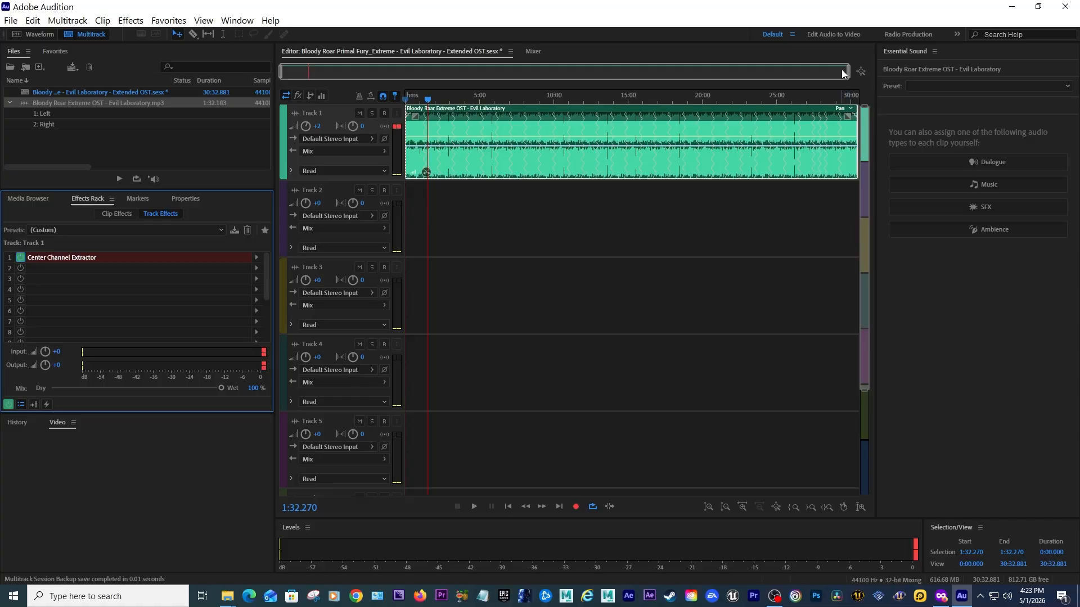
click(856, 73)
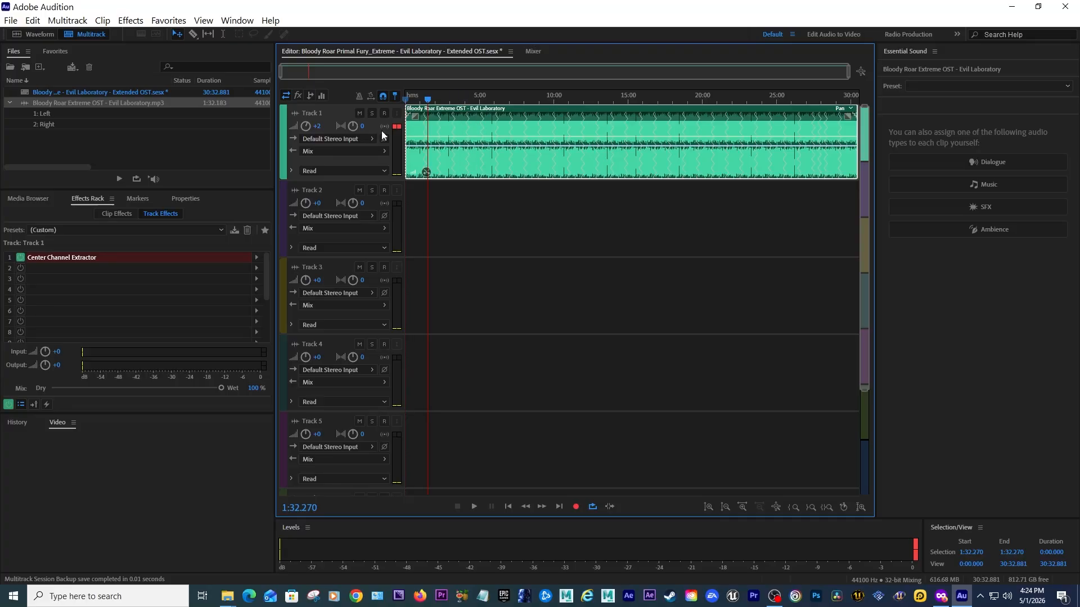
drag(318, 128, 330, 128)
key(ctrl+z)
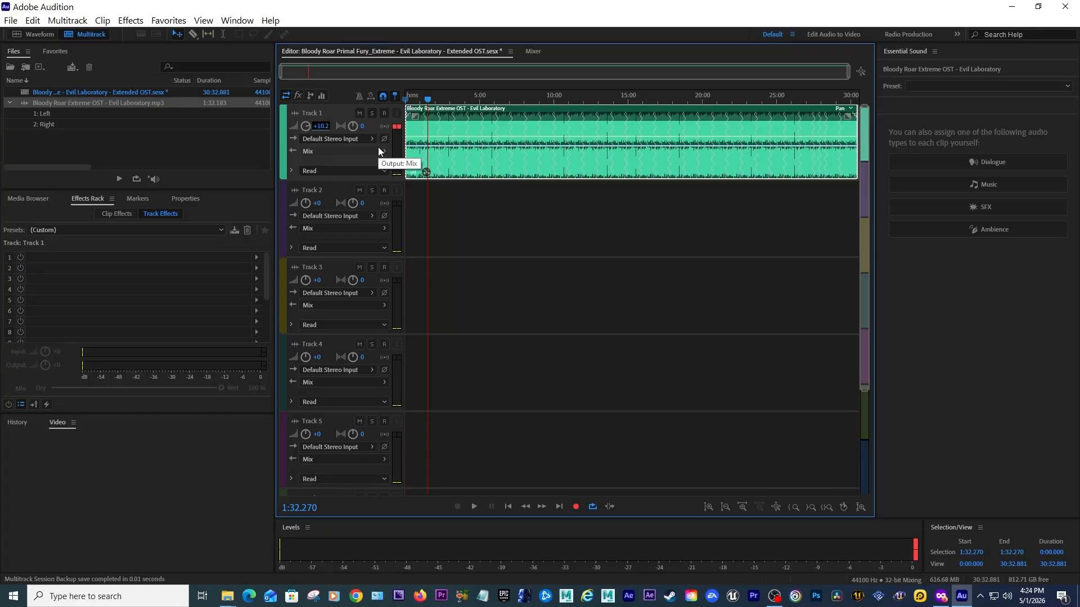
click(459, 152)
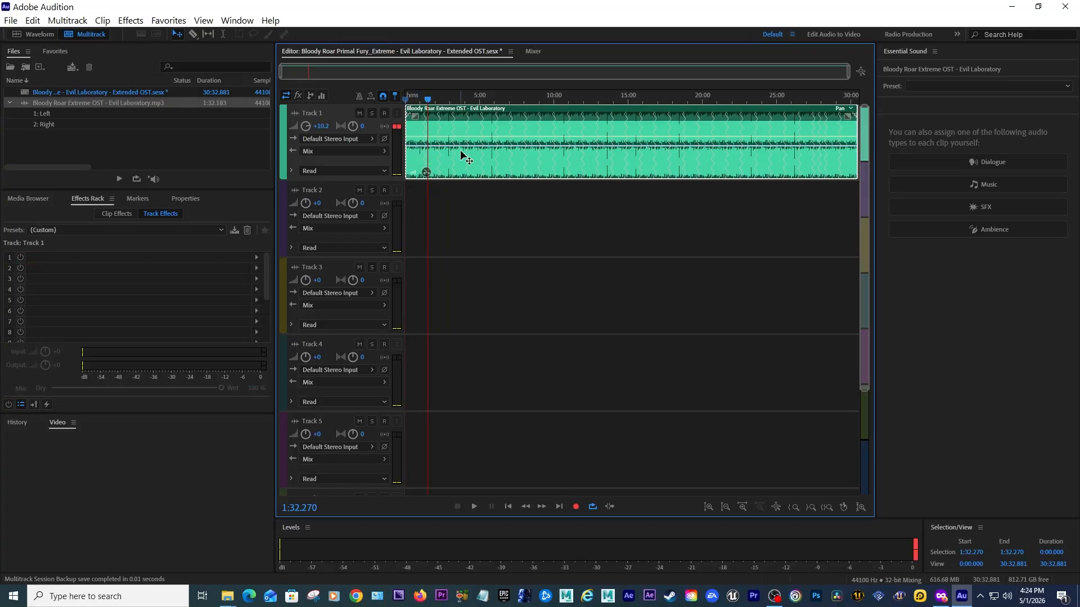
click(32, 20)
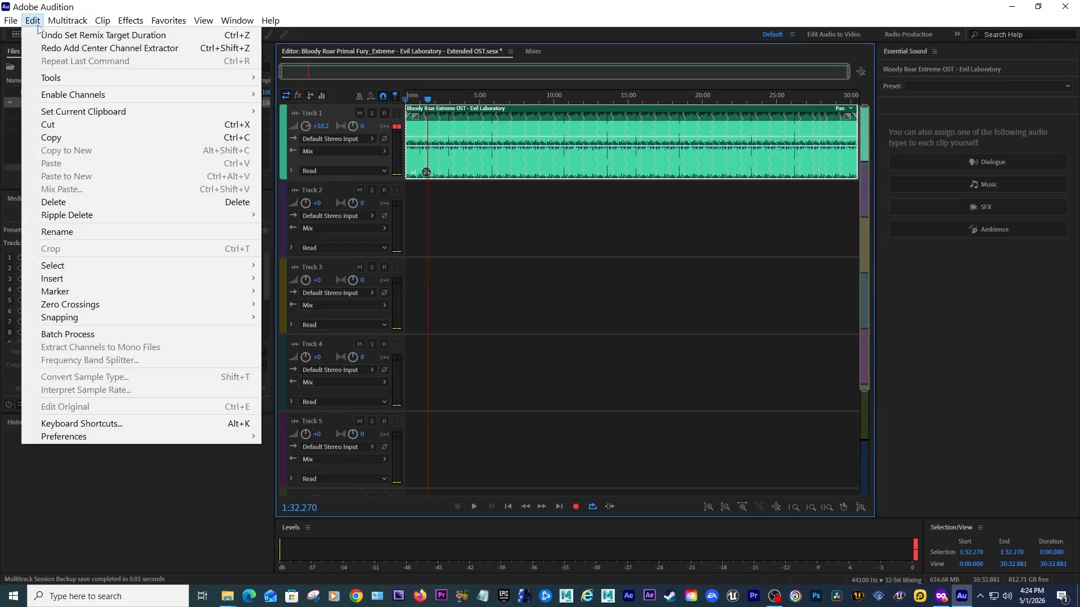
click(52, 49)
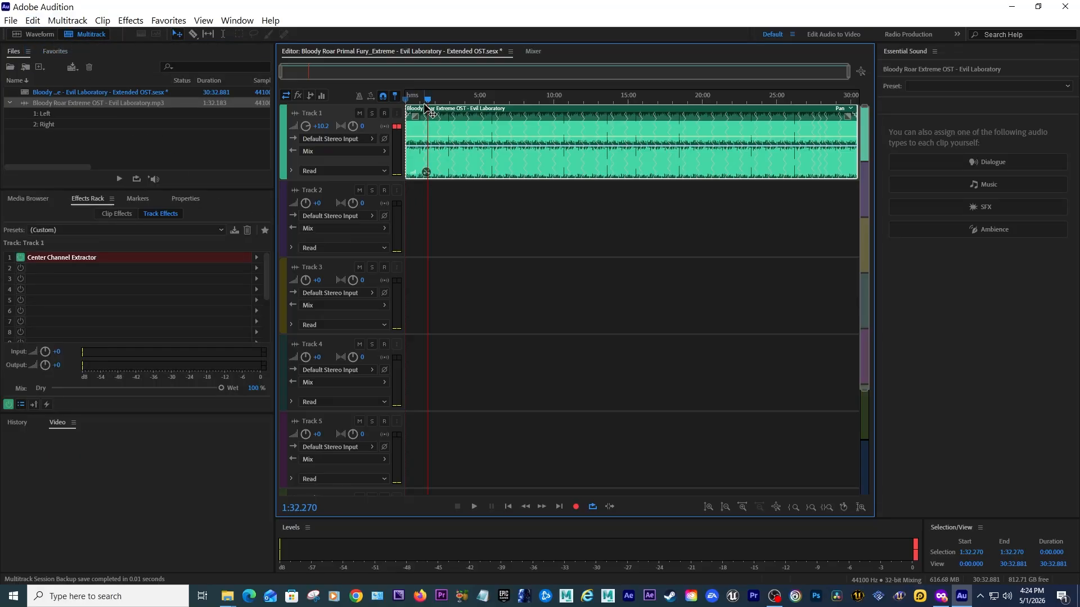
Set Track 1's volume to +2 dB and play the session from the start.
click(324, 126)
text(2)
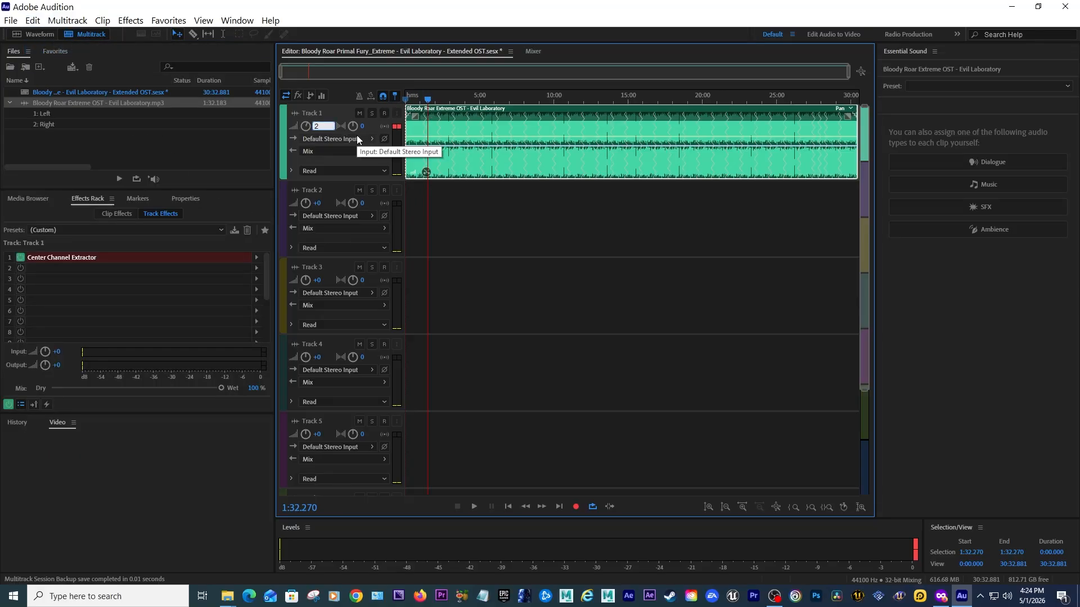
key(Return)
drag(420, 101, 375, 103)
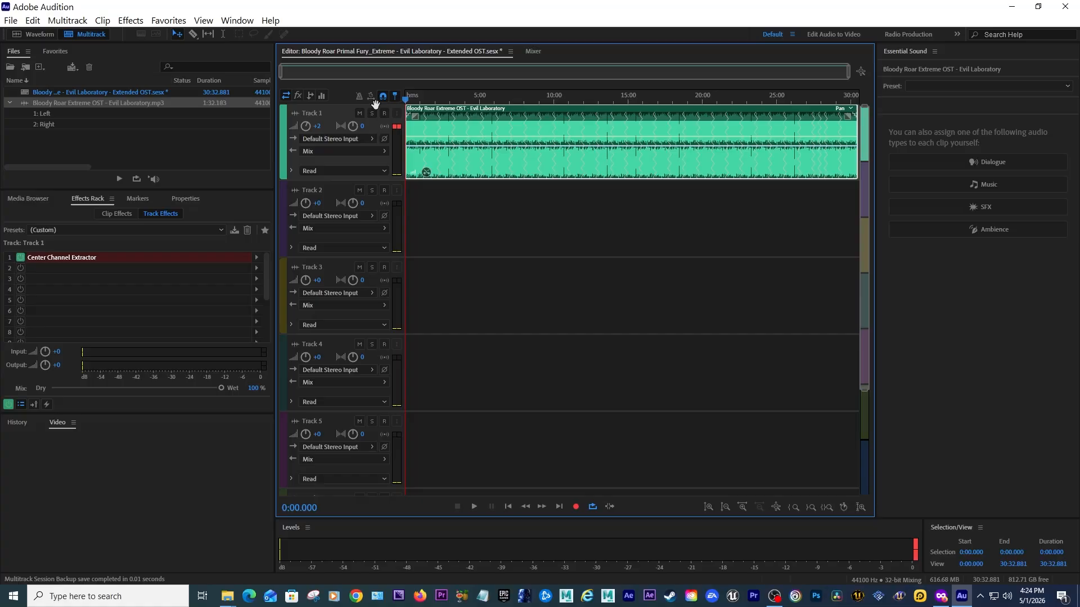
key(space)
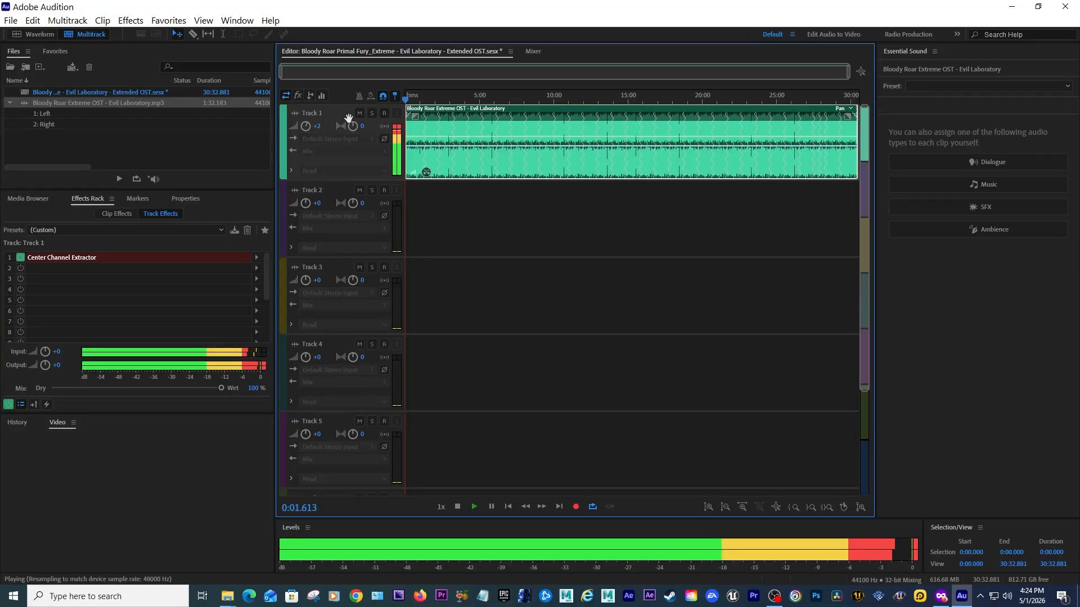
Play the session from the start and toggle the Center Channel Extractor on Track 1 during playback to compare, then stop.
click(409, 100)
key(space)
key(space)
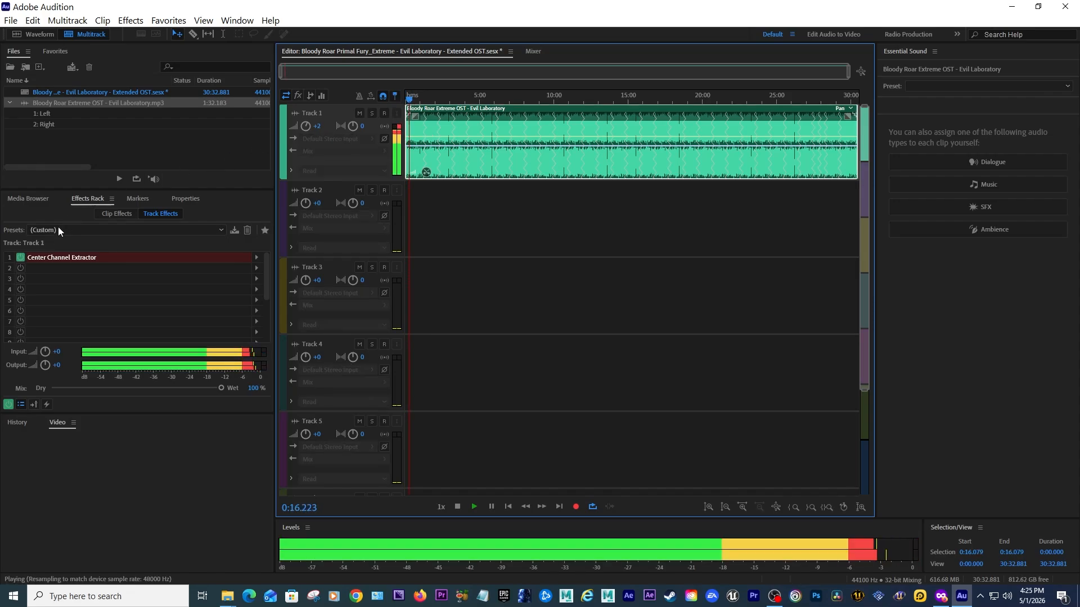
click(21, 258)
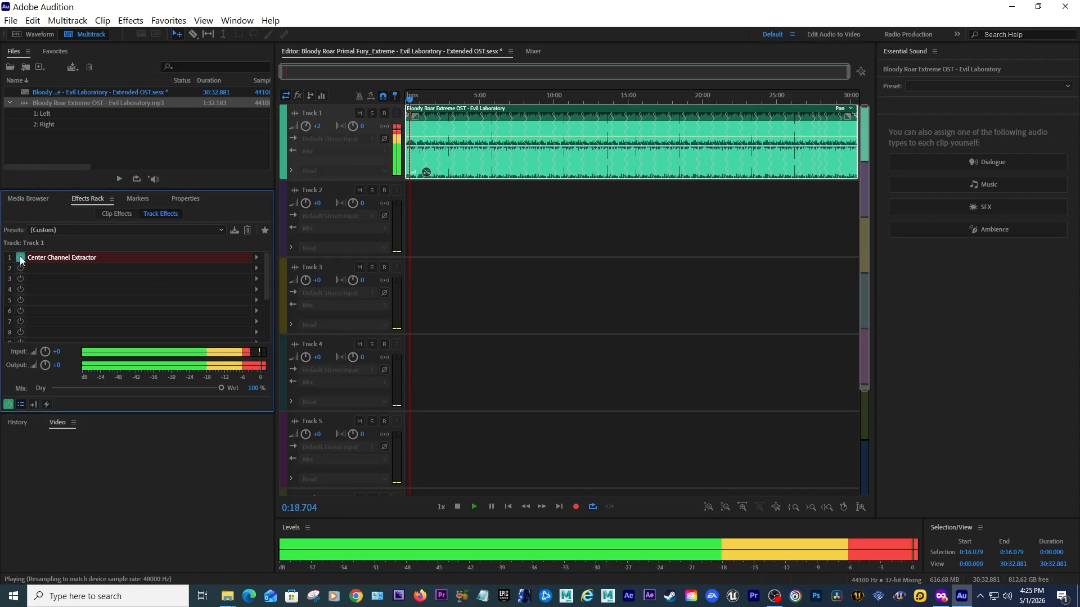
key(space)
Select the Track 1 clip and export a multitrack mixdown of the selected clips as MP3 Audio.
mouse_move(410, 101)
mouse_down()
mouse_move(422, 100)
mouse_move(396, 102)
mouse_up()
click(463, 207)
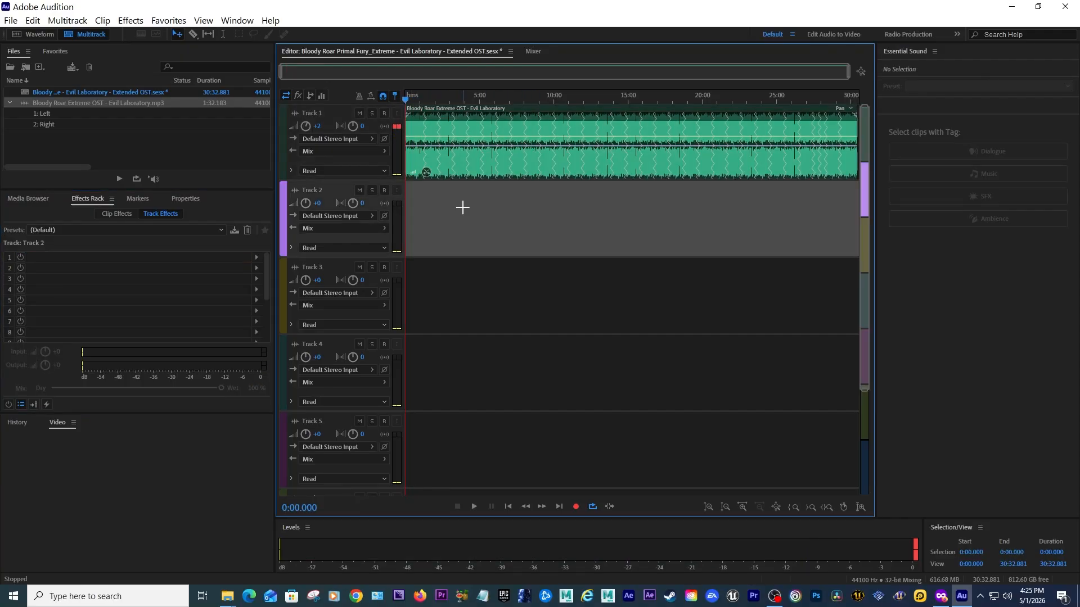
click(460, 134)
click(32, 20)
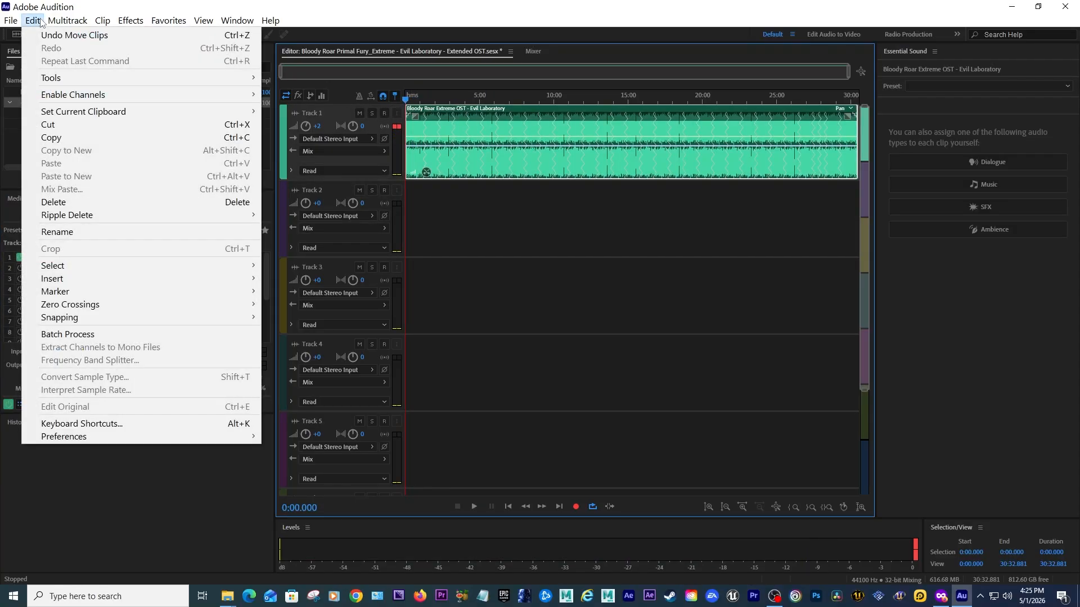
mouse_move(12, 21)
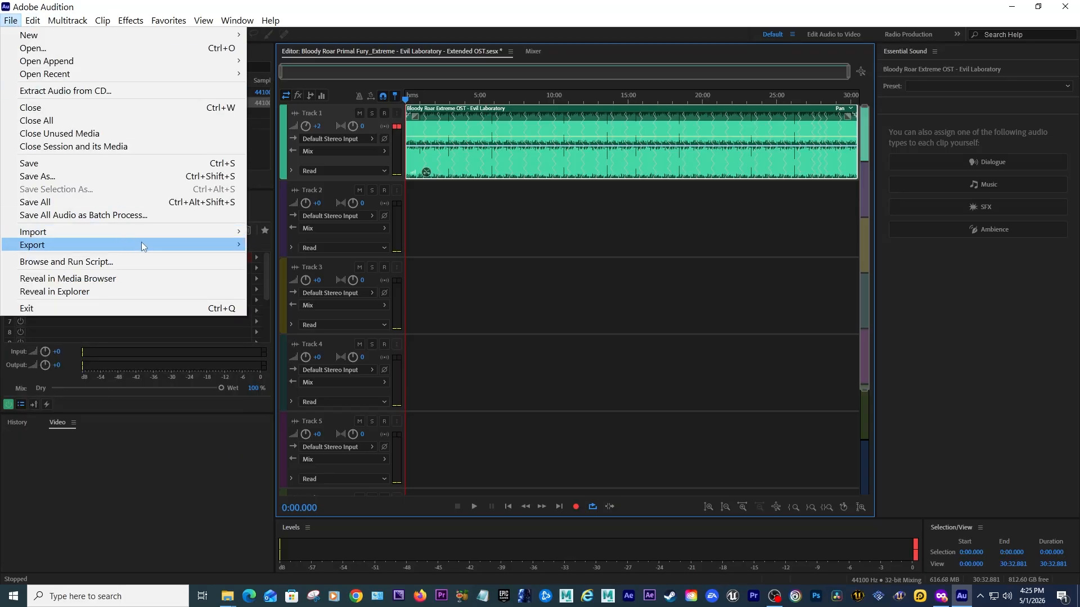
mouse_move(141, 243)
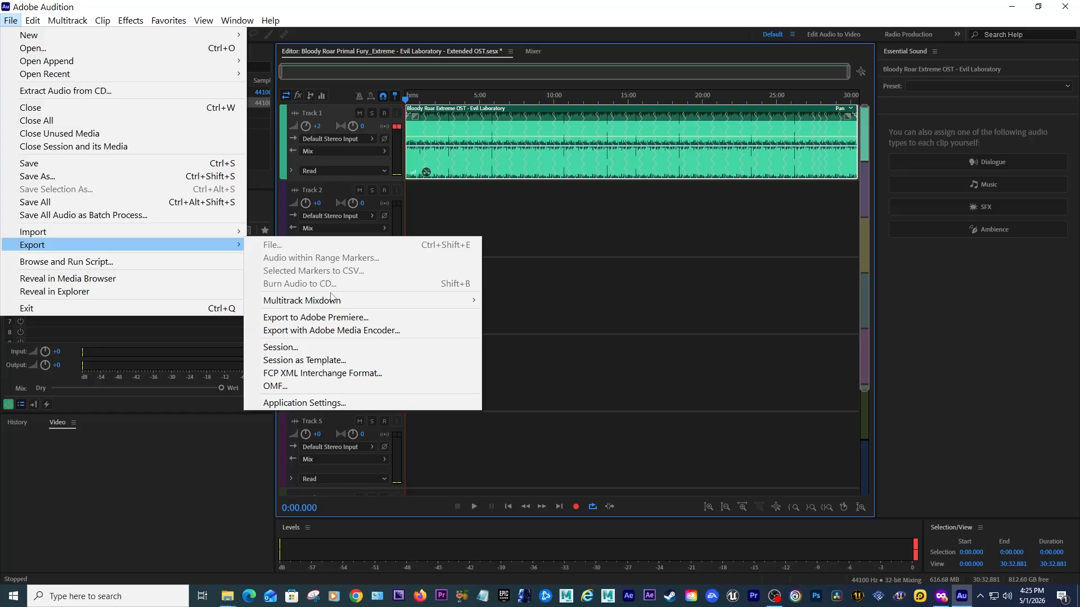
mouse_move(337, 301)
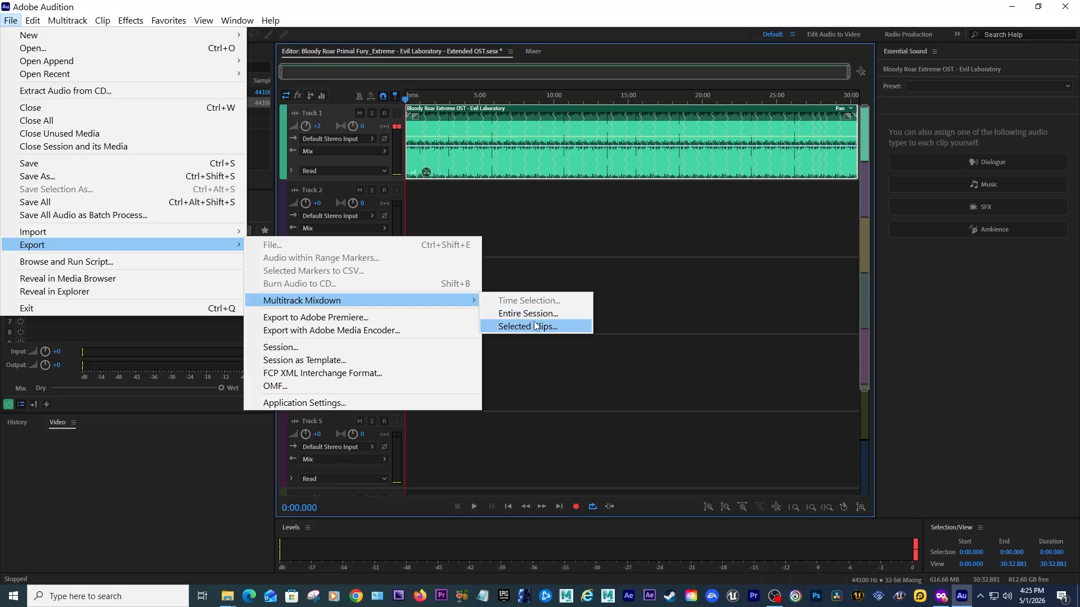
click(534, 326)
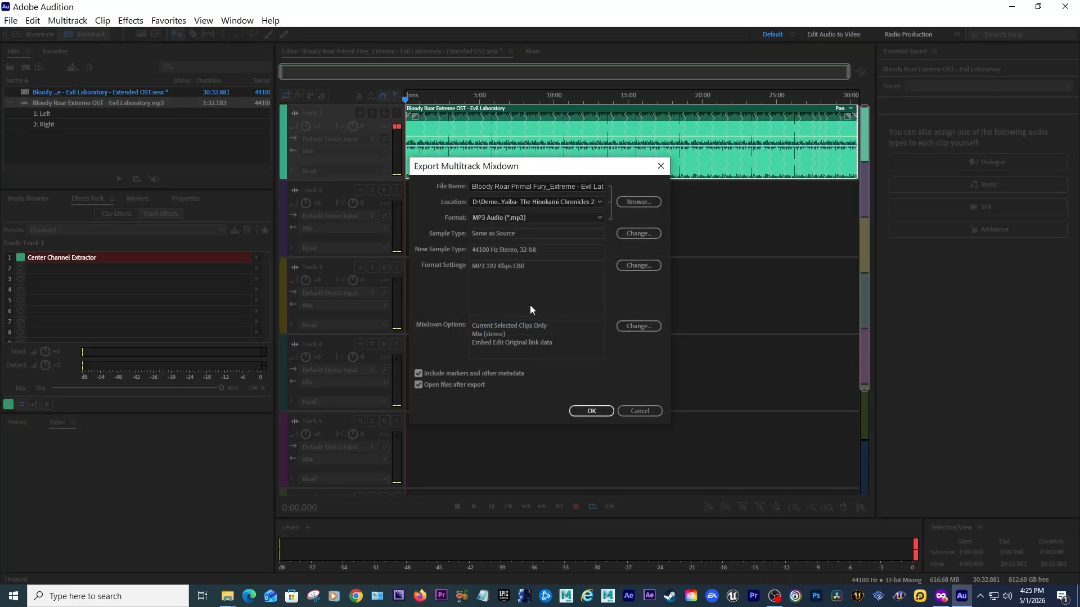
click(568, 188)
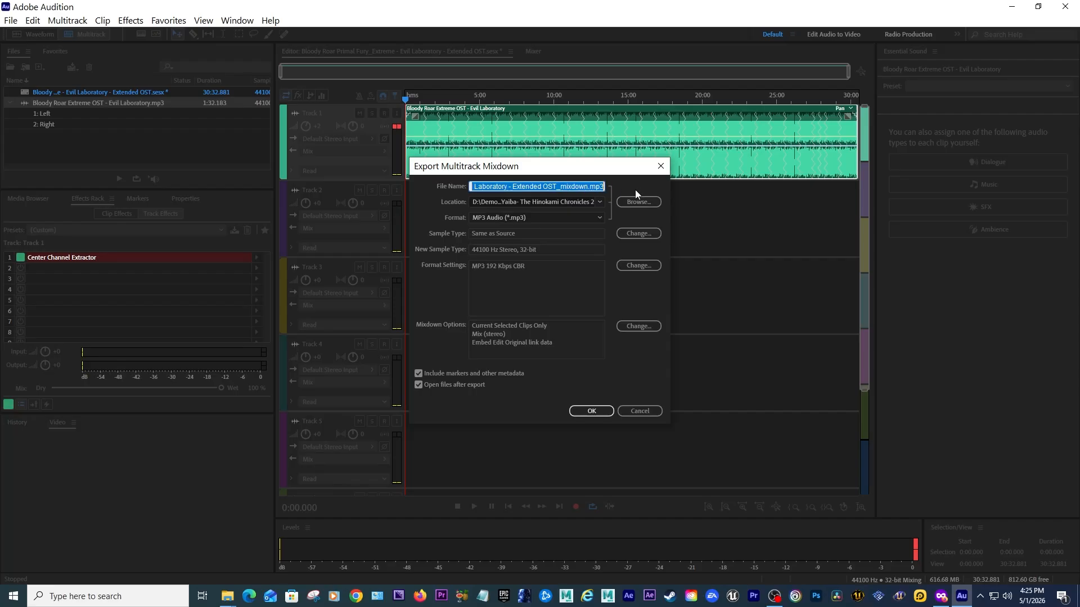
click(562, 218)
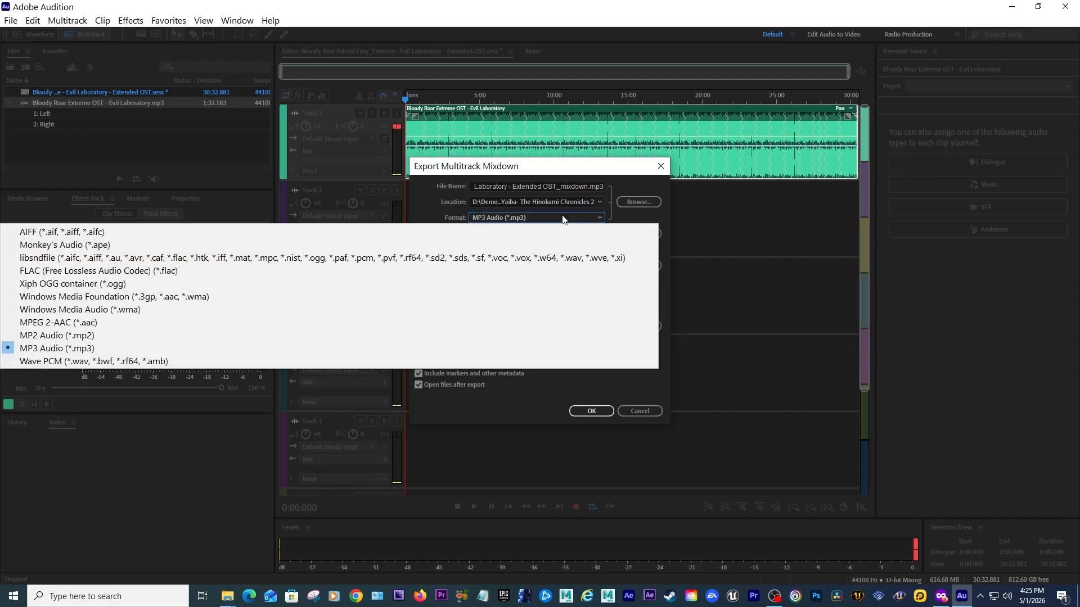
click(144, 348)
click(591, 410)
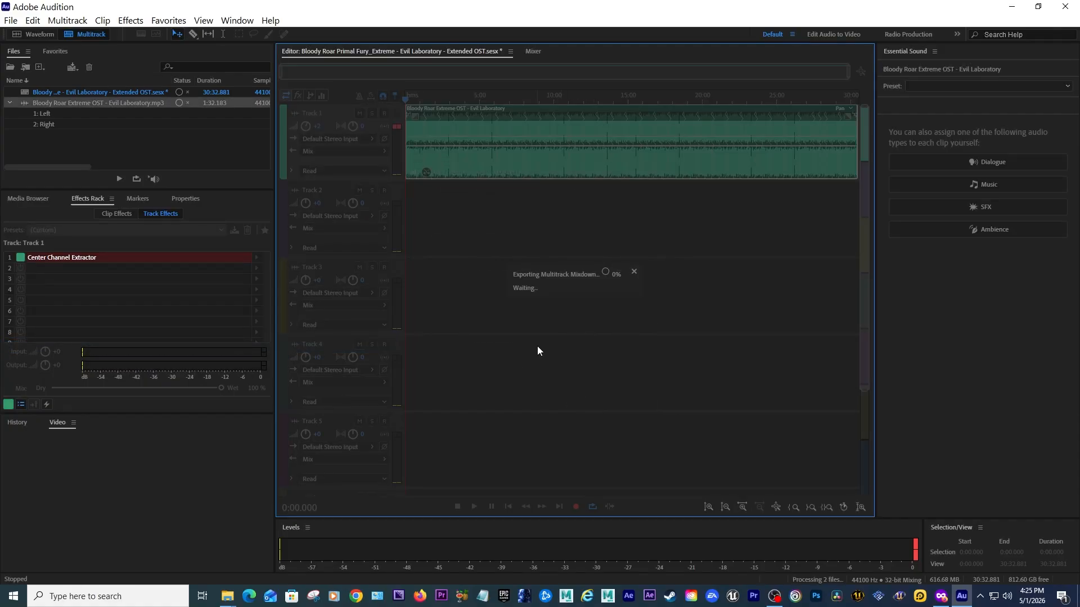
Switch to File Explorer and inspect the Bloody Roar Primal Fury Chinese Temple Extended OST file's name in the sounds folder.
mouse_move(224, 600)
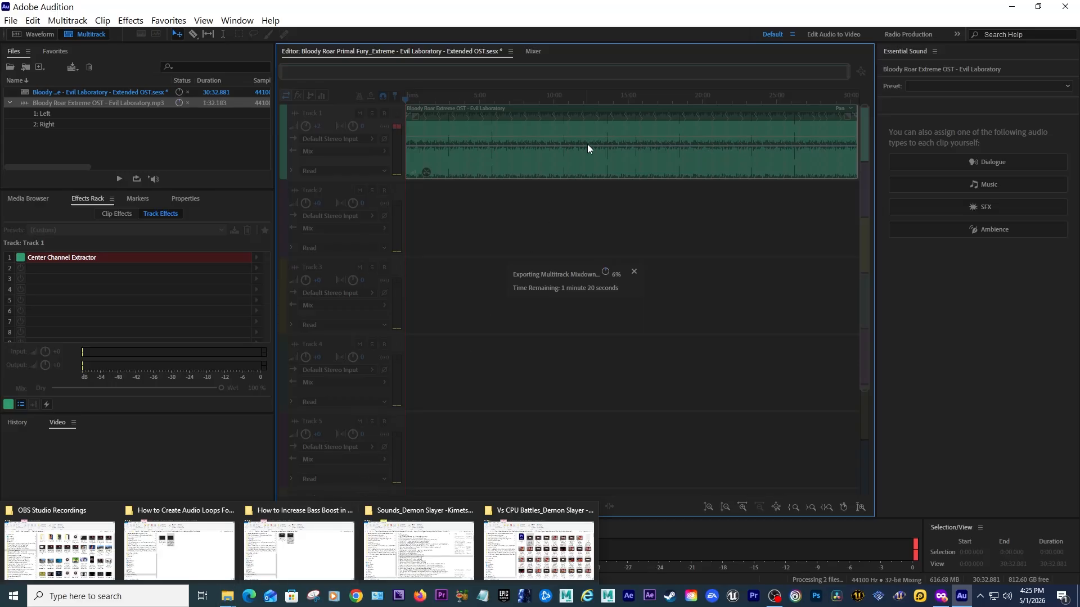
mouse_move(224, 599)
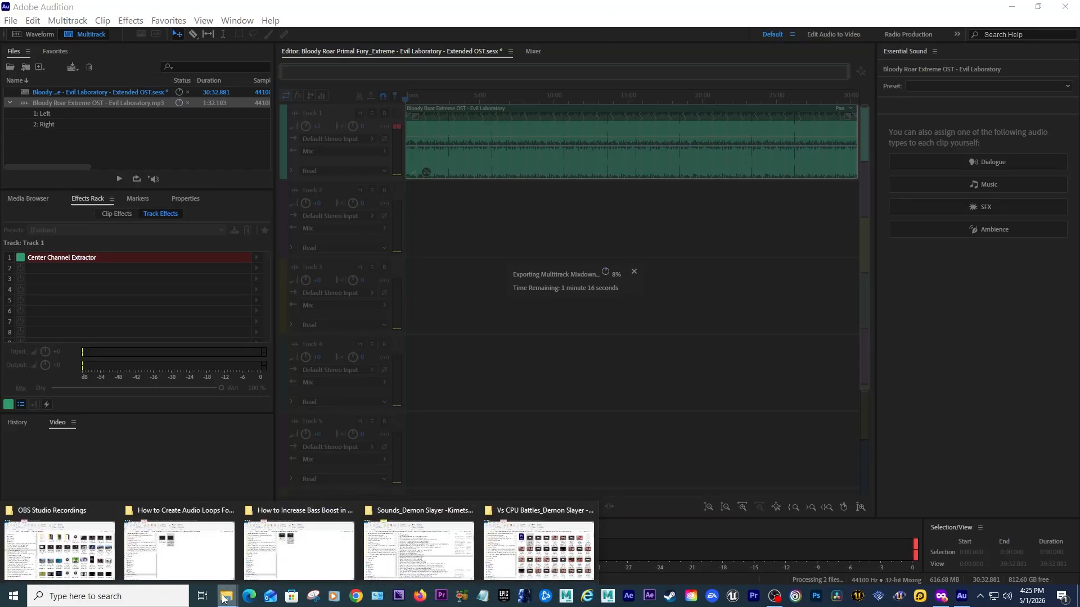
click(419, 548)
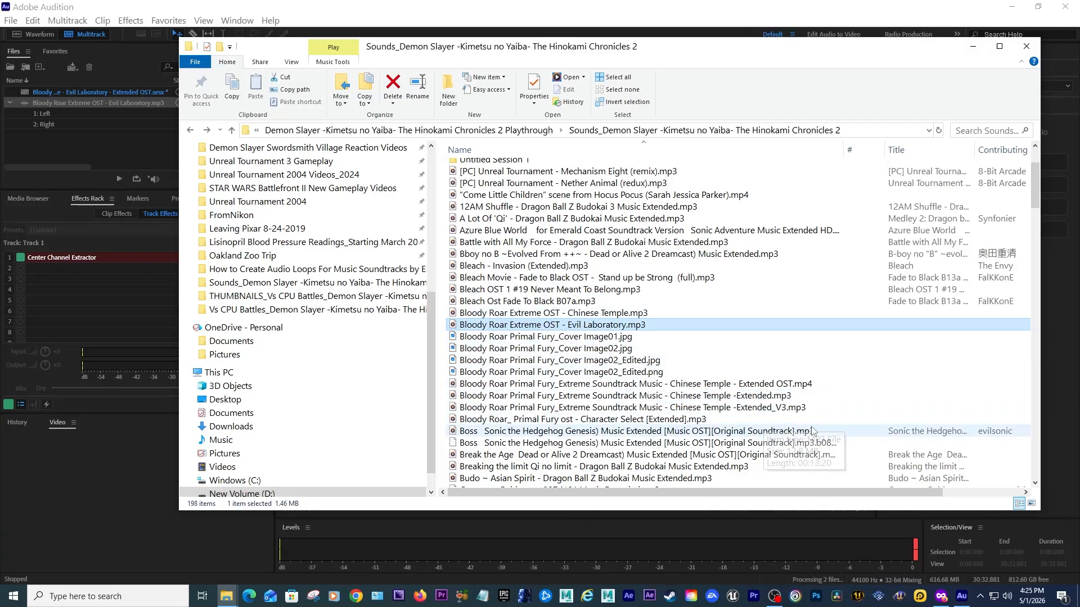
click(746, 386)
click(731, 385)
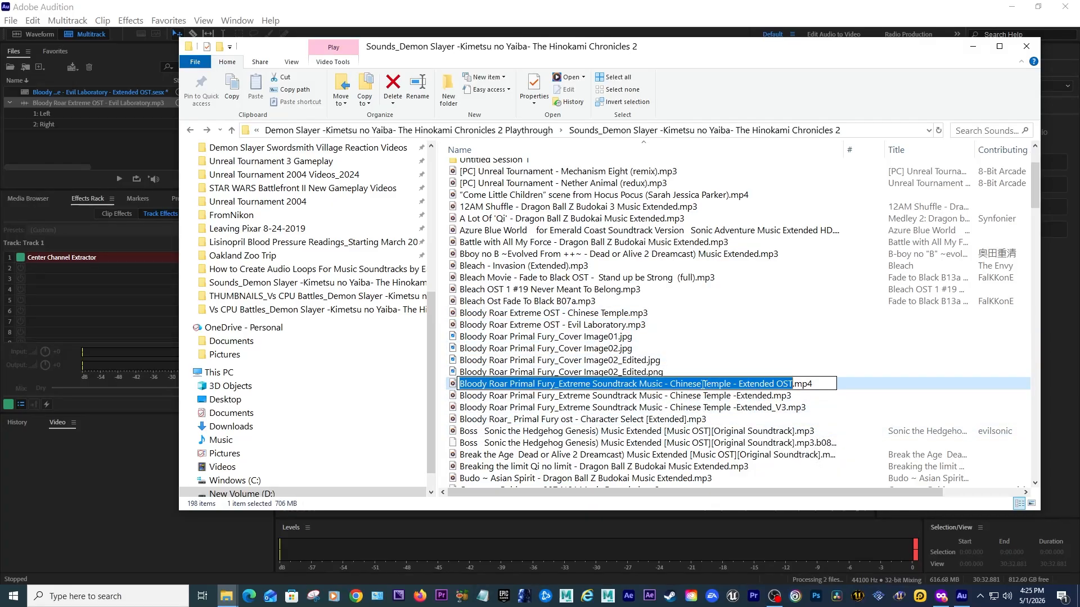
click(785, 385)
drag(674, 385, 794, 385)
click(795, 385)
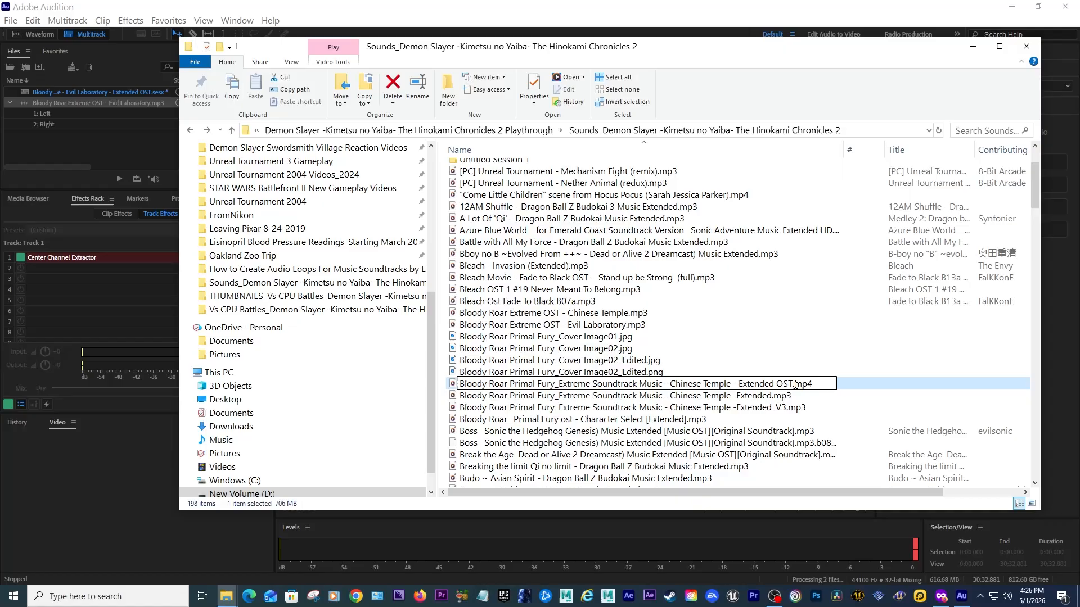
click(737, 385)
drag(647, 384, 736, 384)
click(738, 384)
click(971, 49)
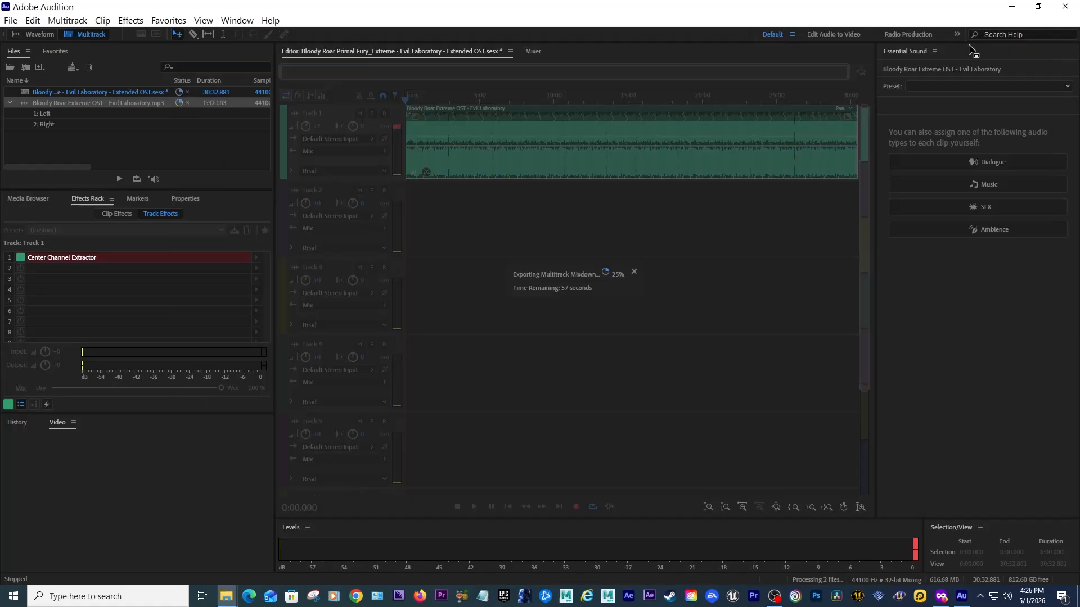